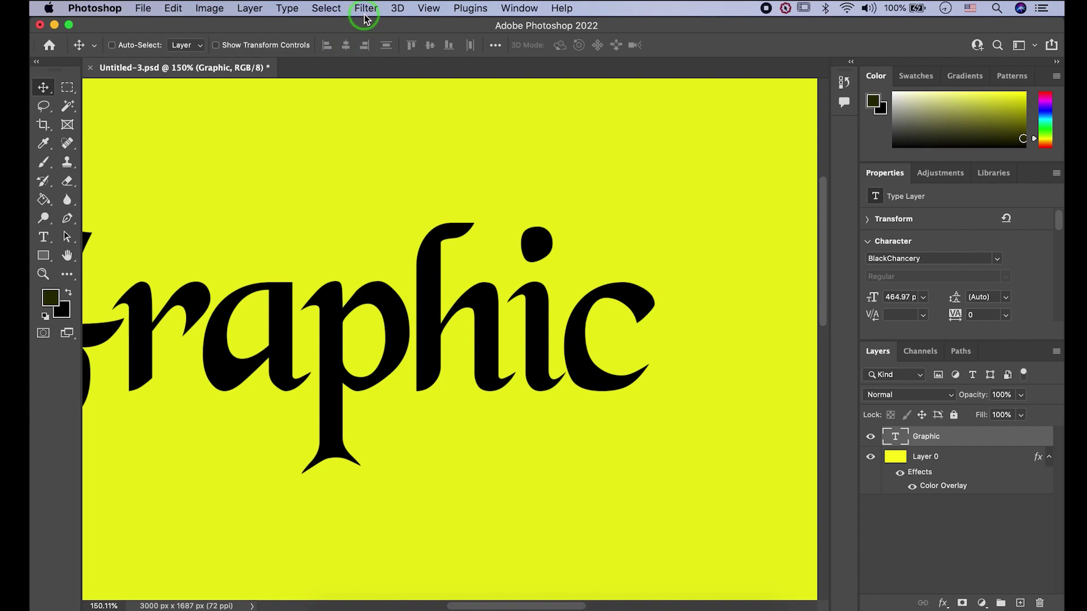
Step: Convert the Graphic text layer to a smart object and apply a Gaussian Blur with a 2.8-pixel radius
click(364, 14)
mouse_move(426, 204)
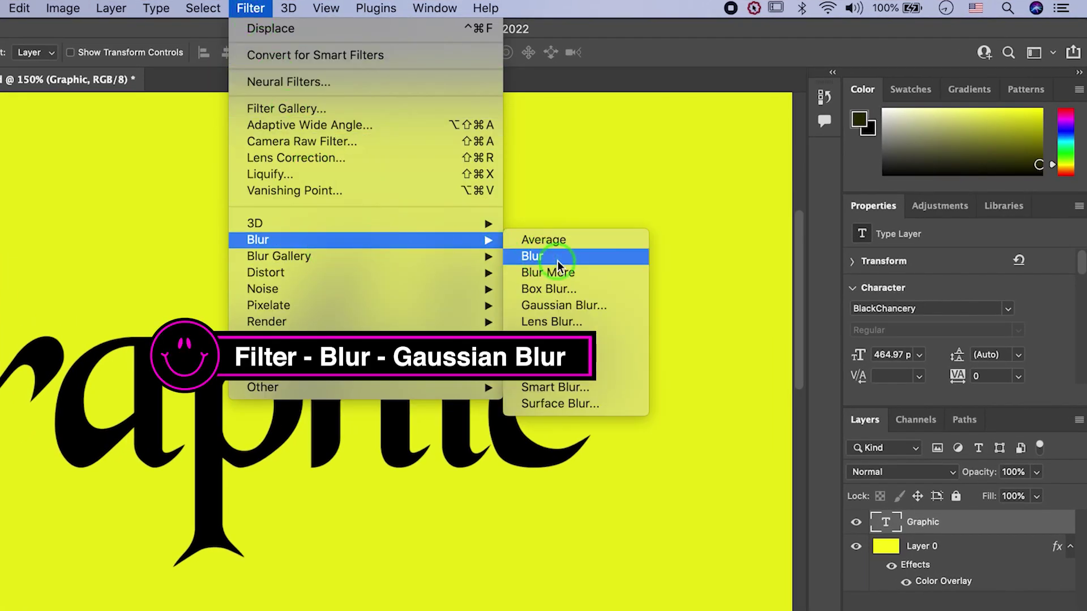
click(560, 305)
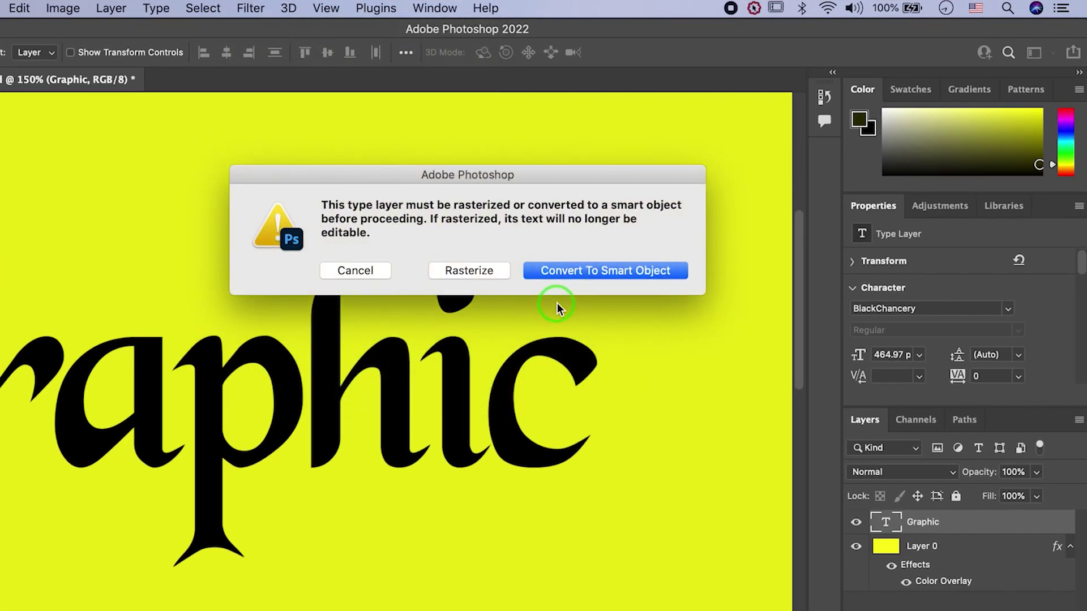
click(554, 274)
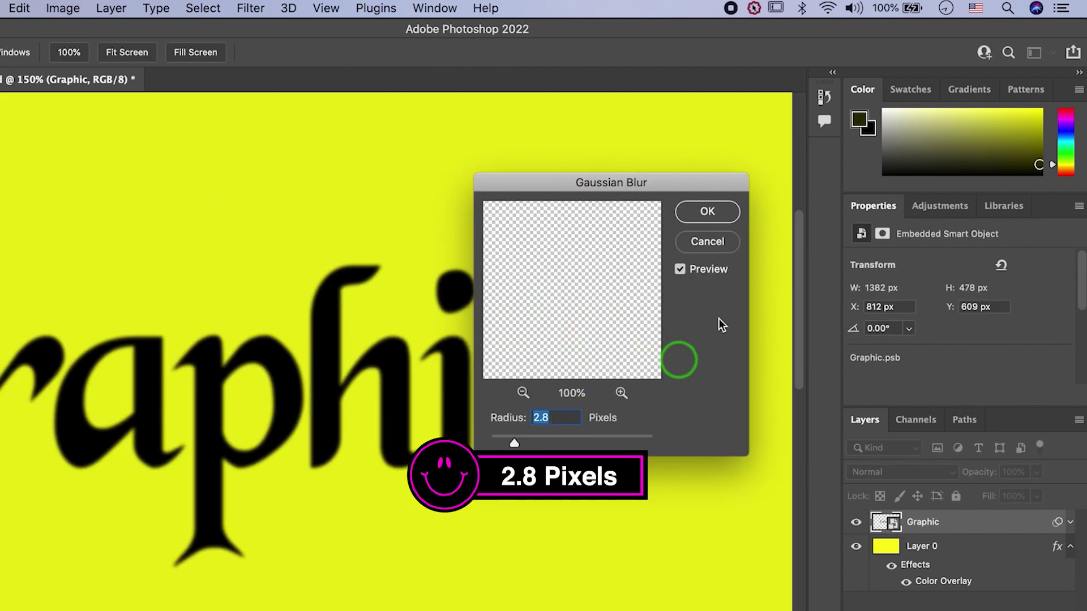
click(709, 213)
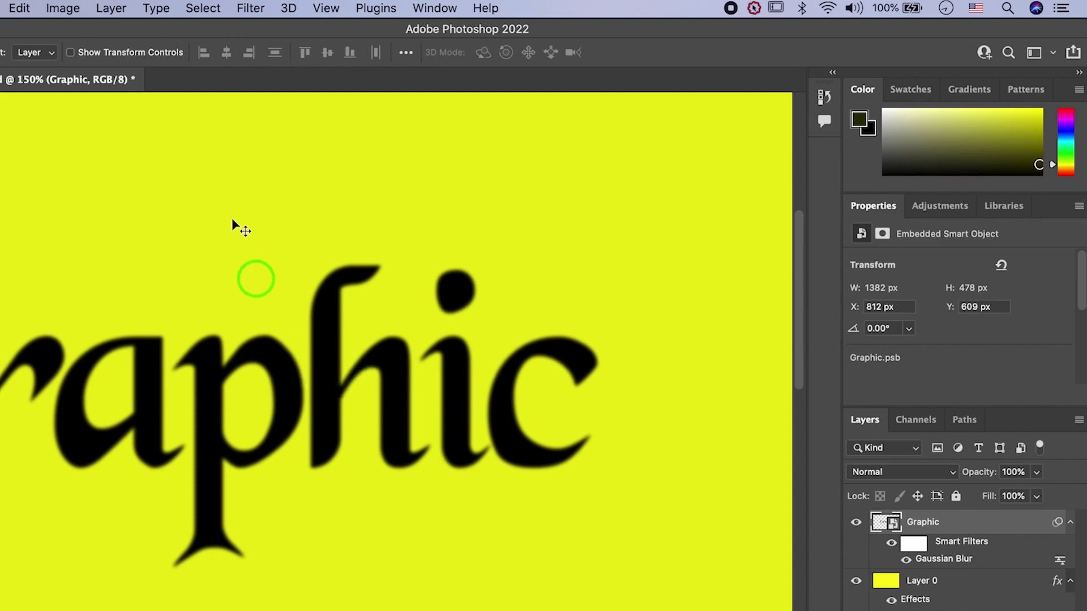
Step: Add a Displace filter to the Graphic layer with horizontal and vertical scale 10, using rough_texture.psd as the displacement map
click(244, 10)
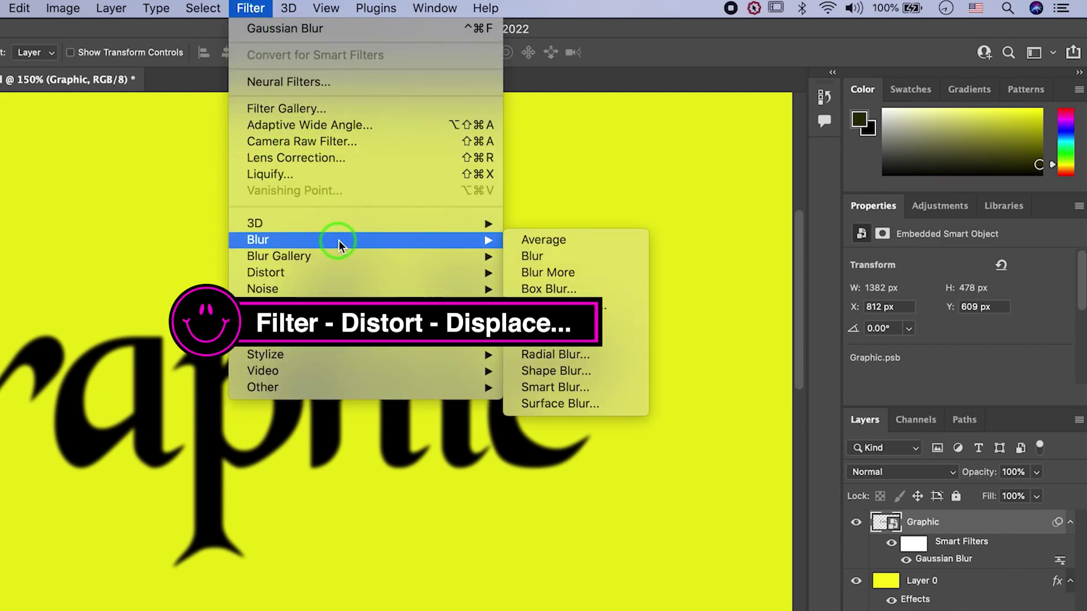
mouse_move(344, 274)
click(565, 274)
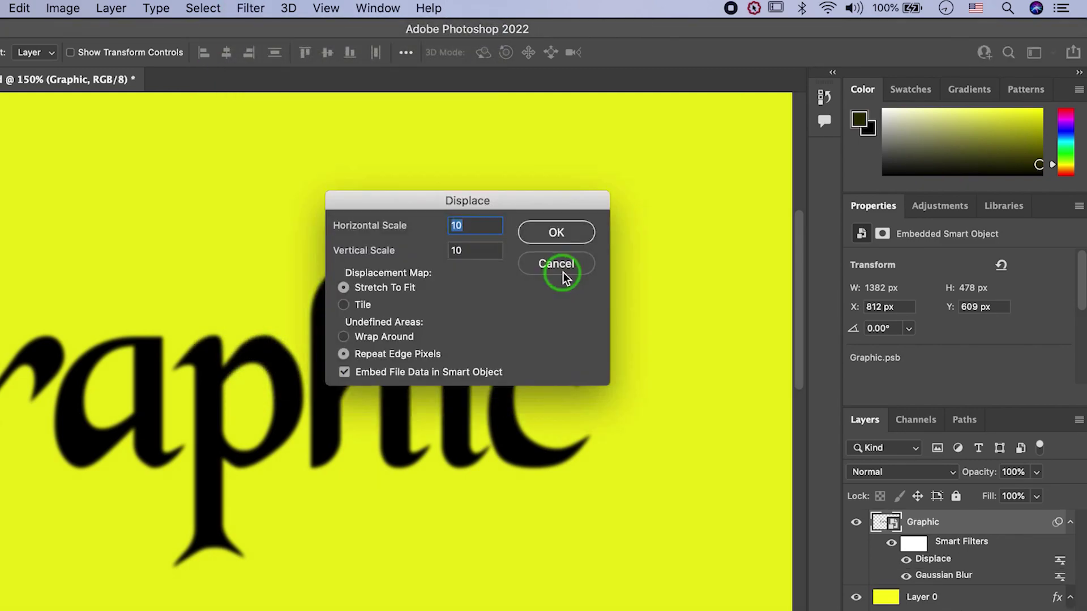
click(554, 233)
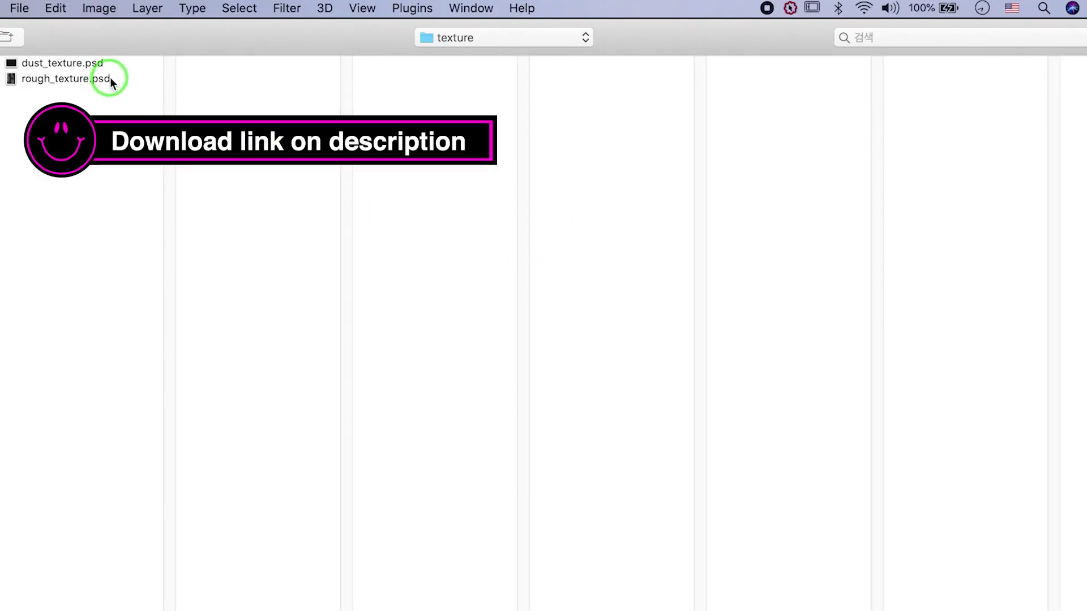
double_click(110, 78)
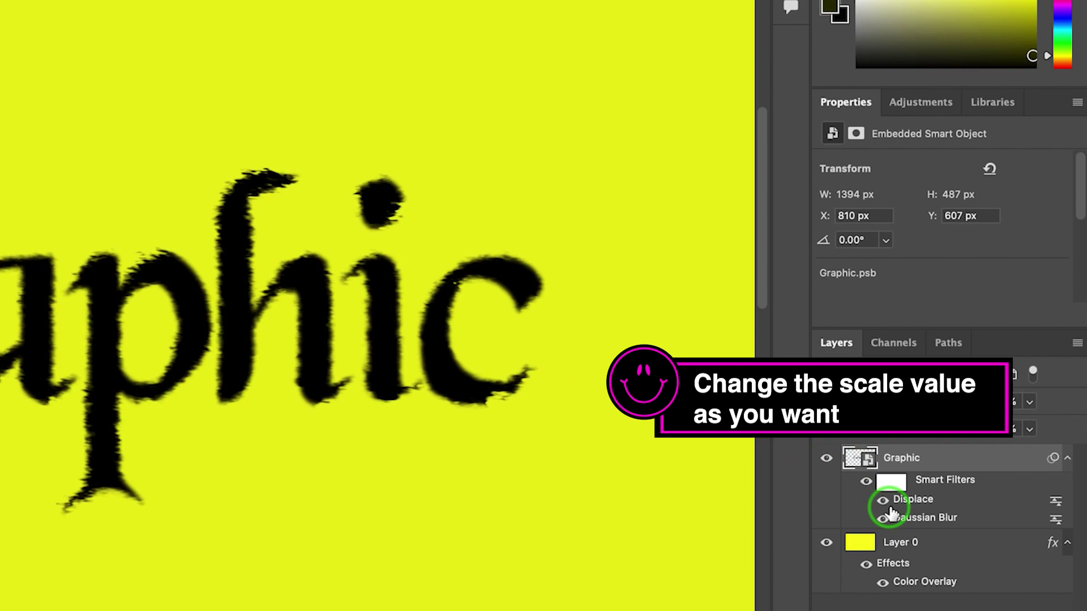
Step: Lower the Displace filter's scale, reapply it with rough_texture.psd, and compare the lettering with the filter off and on
double_click(899, 504)
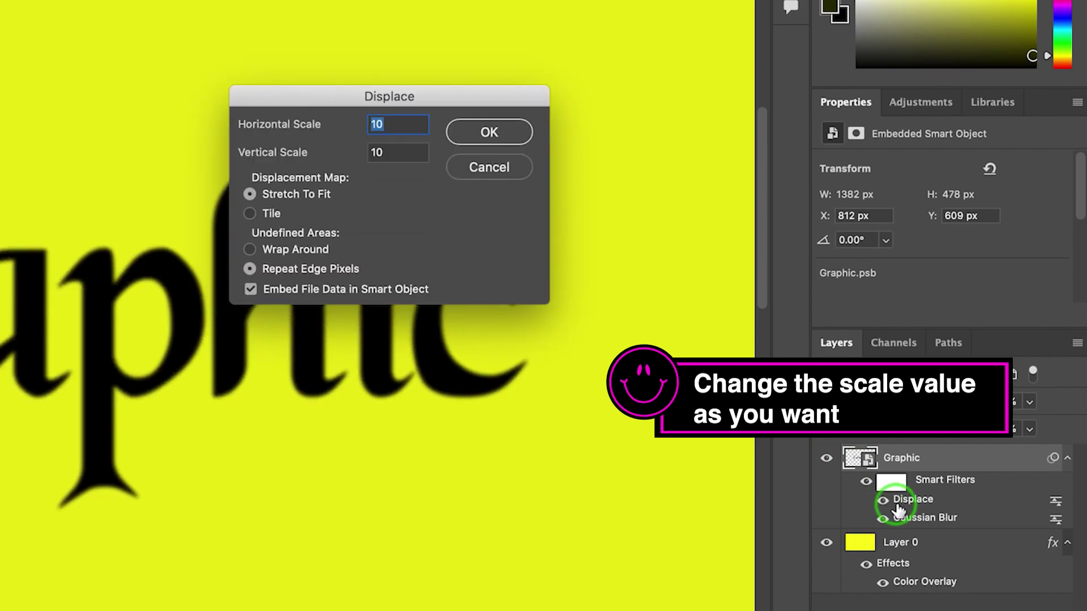
click(487, 146)
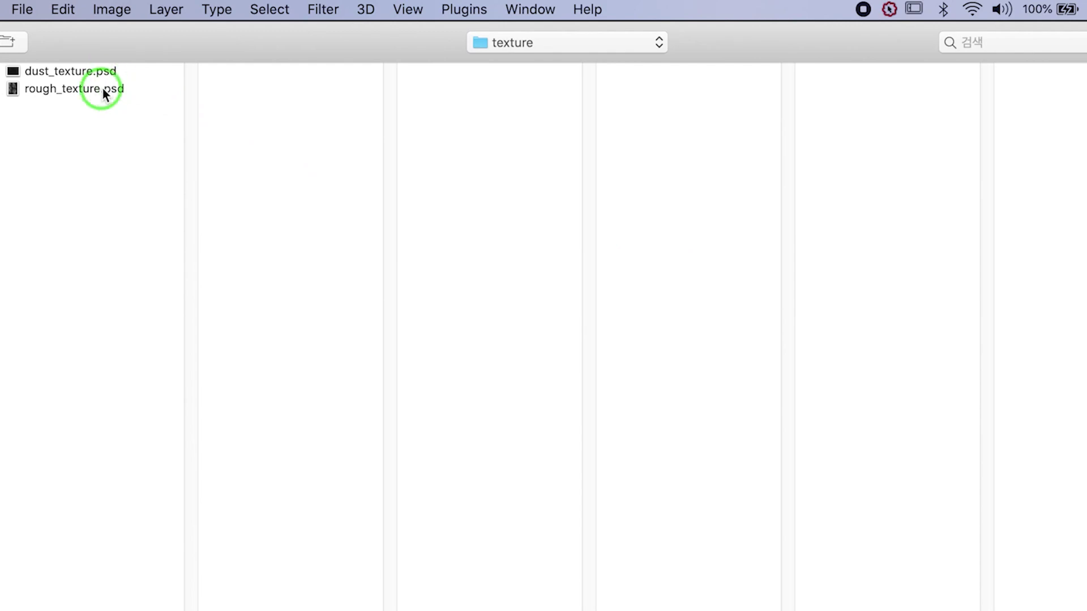
double_click(104, 91)
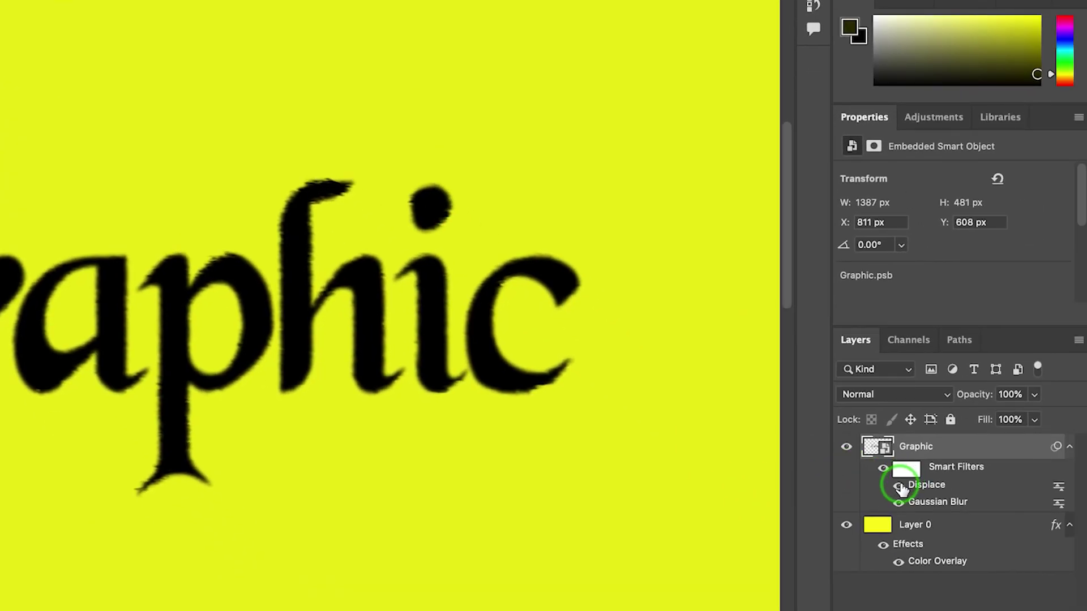
click(899, 487)
click(899, 486)
Step: Add a drop shadow to the Graphic layer with opacity 40%, distance 0 px, spread 3%, size 16 px and noise 6%
right_click(899, 446)
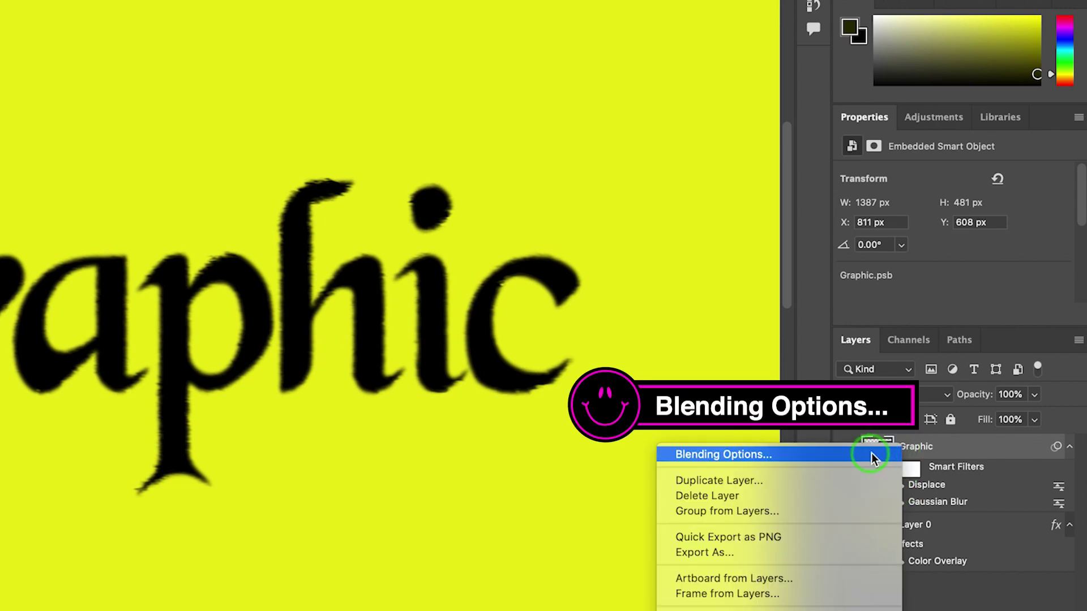
click(872, 456)
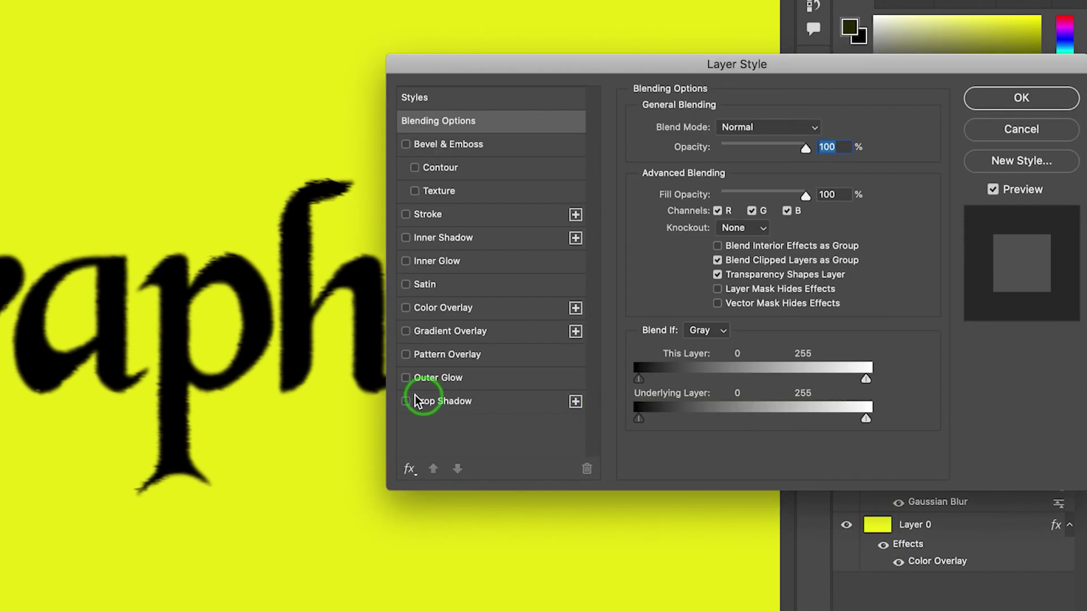
click(408, 401)
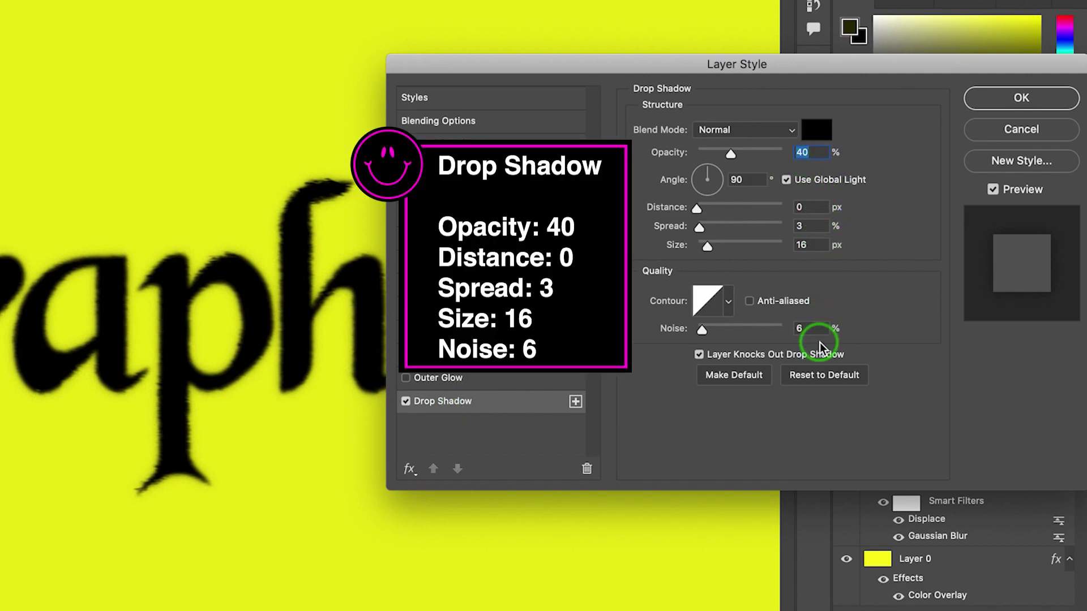
click(986, 104)
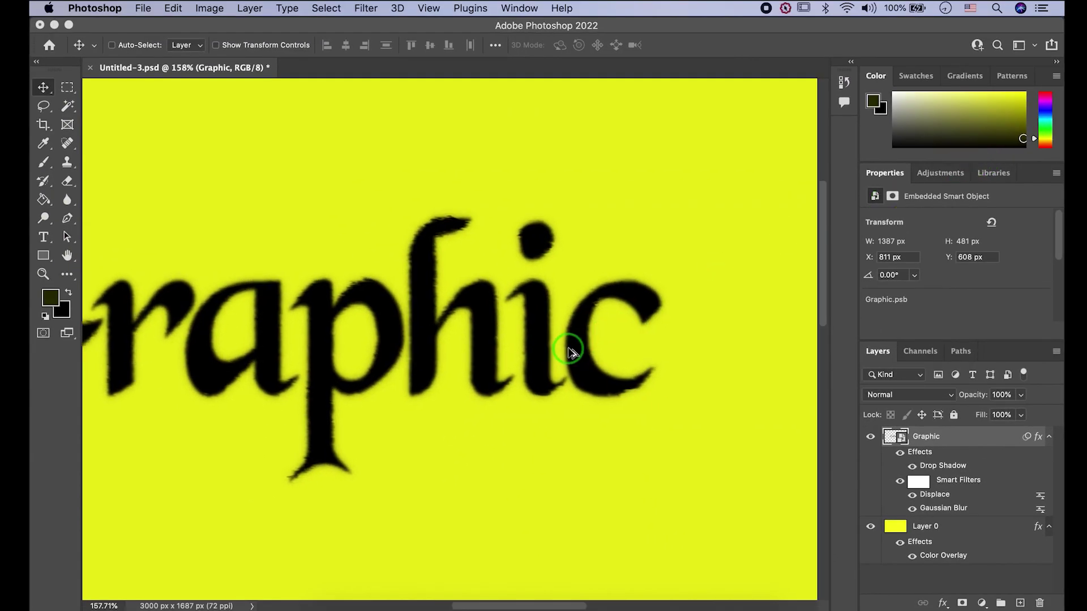
Step: Compare the lettering up close with the drop shadow and the Gaussian Blur filter switched off and on
scroll(570, 352, up, 3)
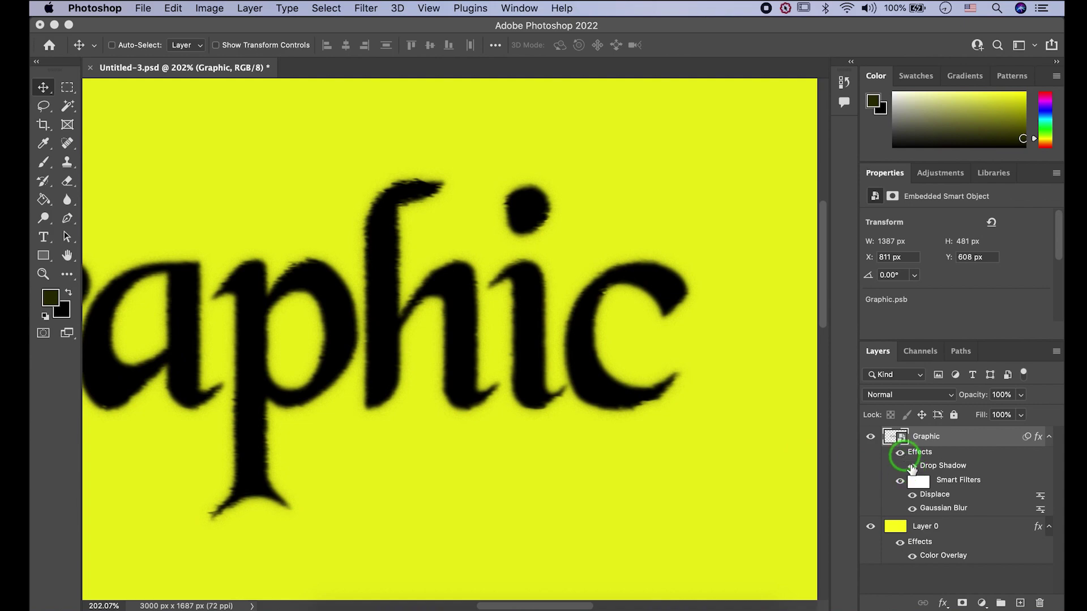
click(912, 466)
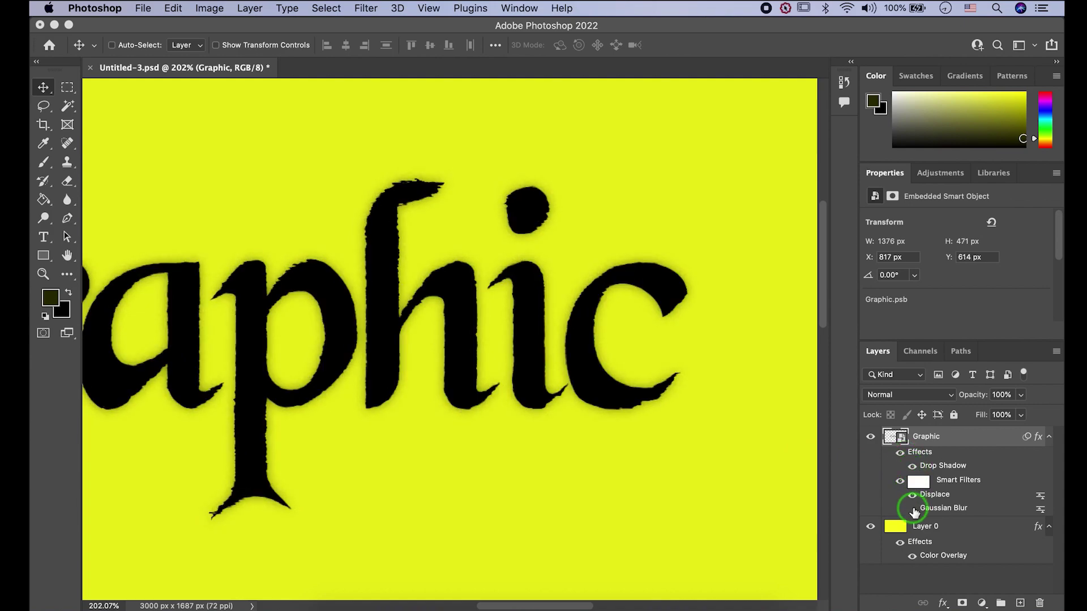
click(912, 509)
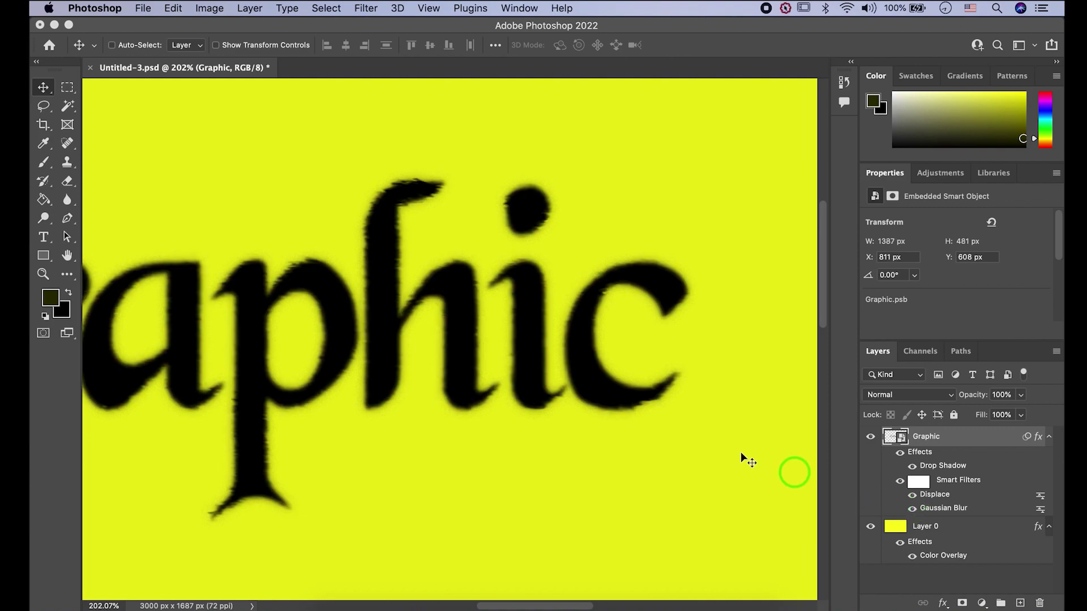
Step: Copy the entire dust_texture.psd image into Untitled-3.psd as a new layer and clip it to the Graphic layer
key(super+o)
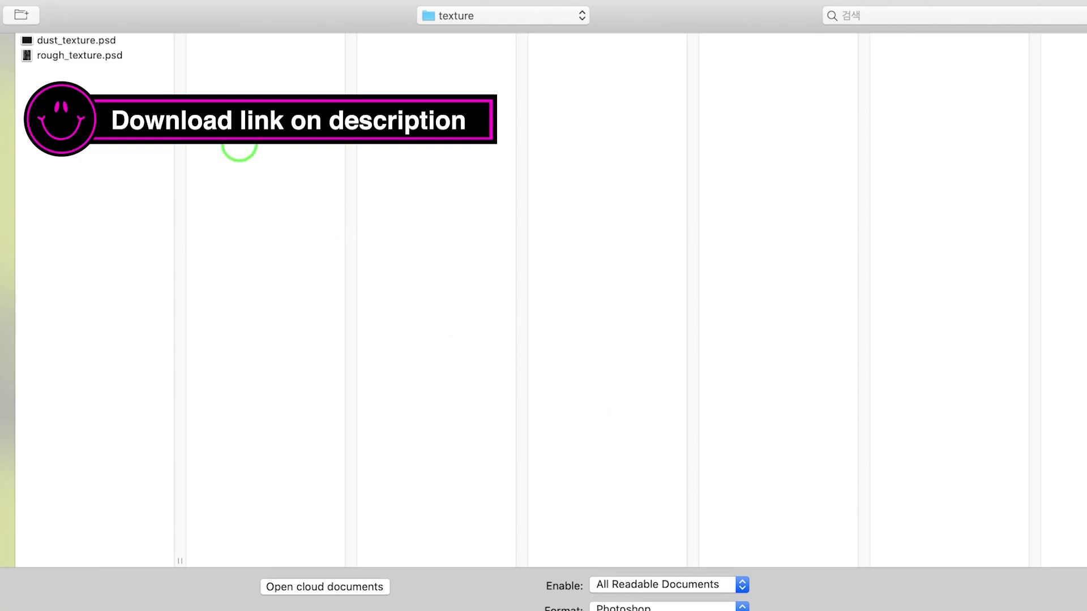
double_click(89, 40)
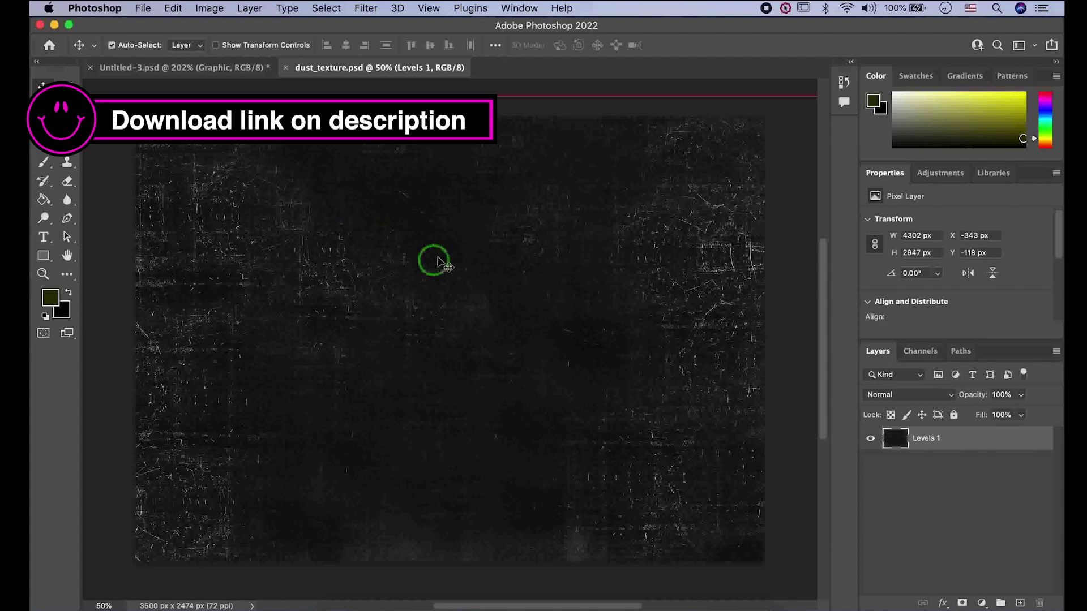
key(super+a)
key(super+c)
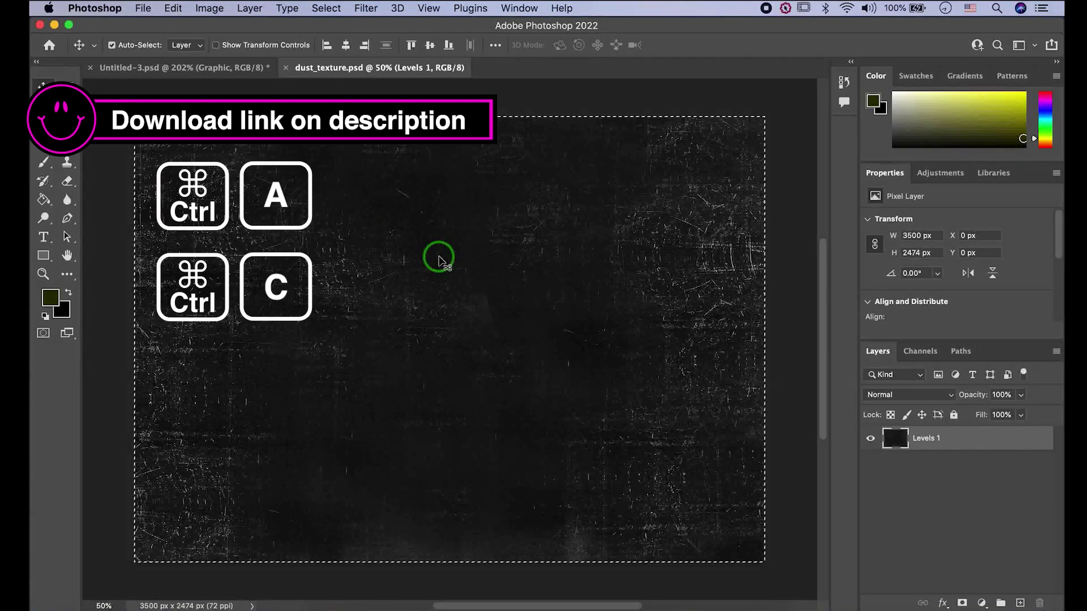
click(243, 68)
key(super+v)
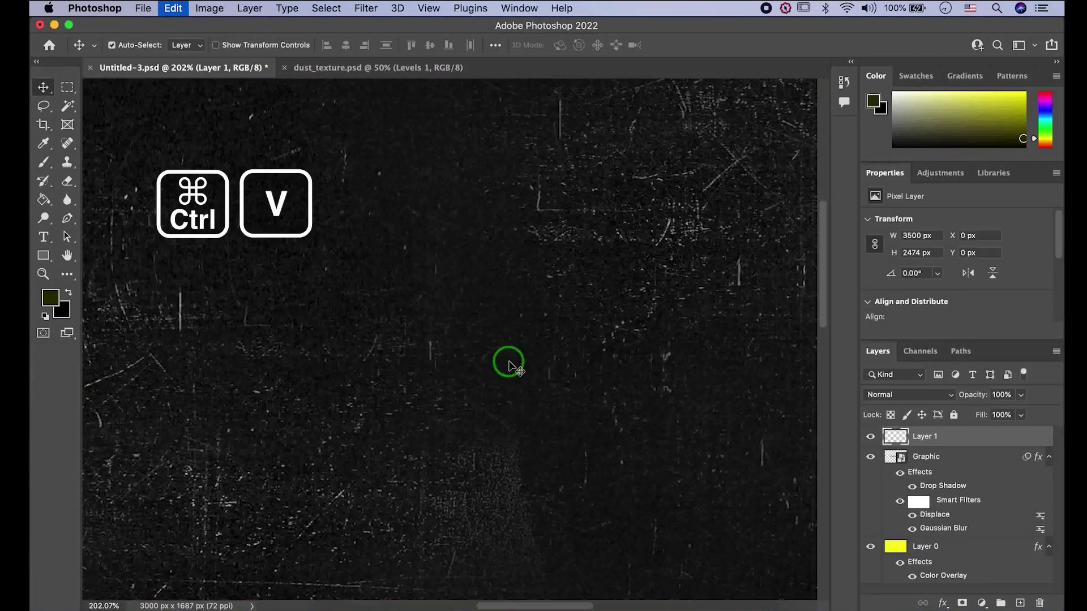
scroll(505, 364, down, 3)
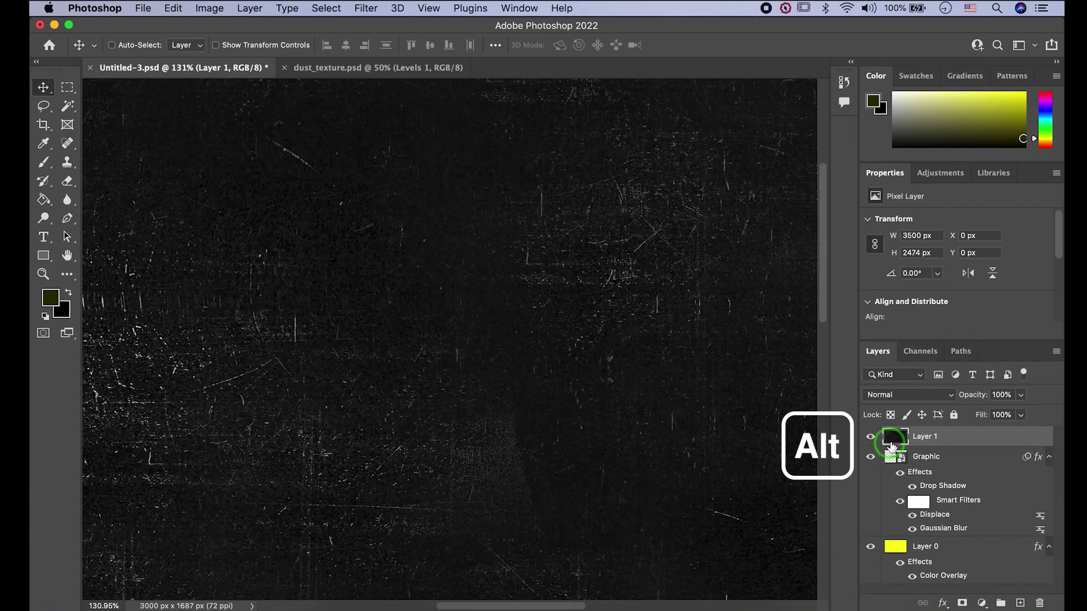
alt+click(890, 441)
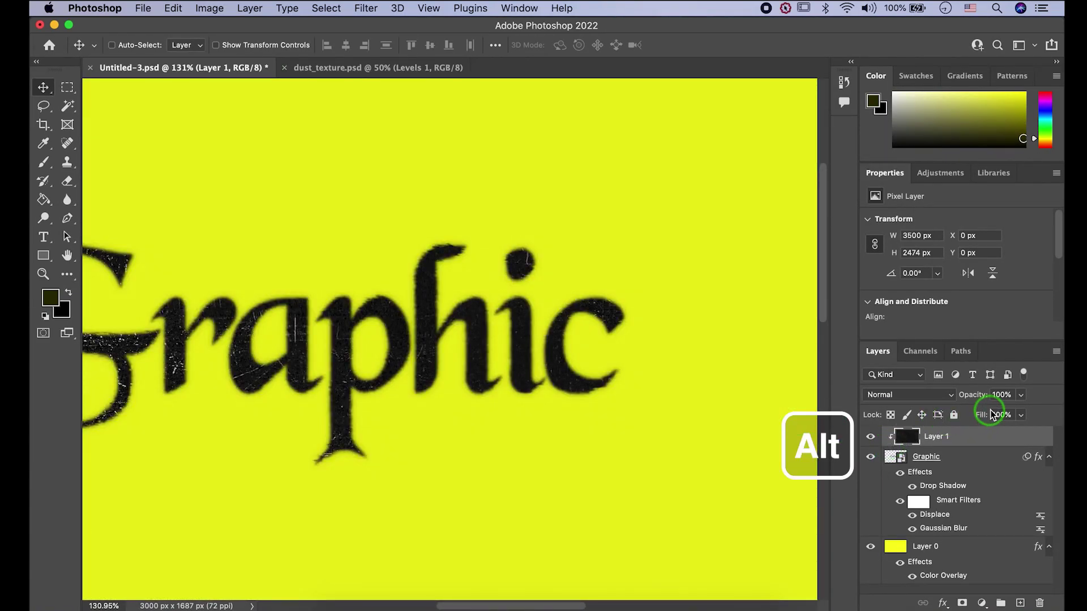
Step: Lower the opacity of the clipped dust texture layer and reposition the texture over the lettering
click(1022, 396)
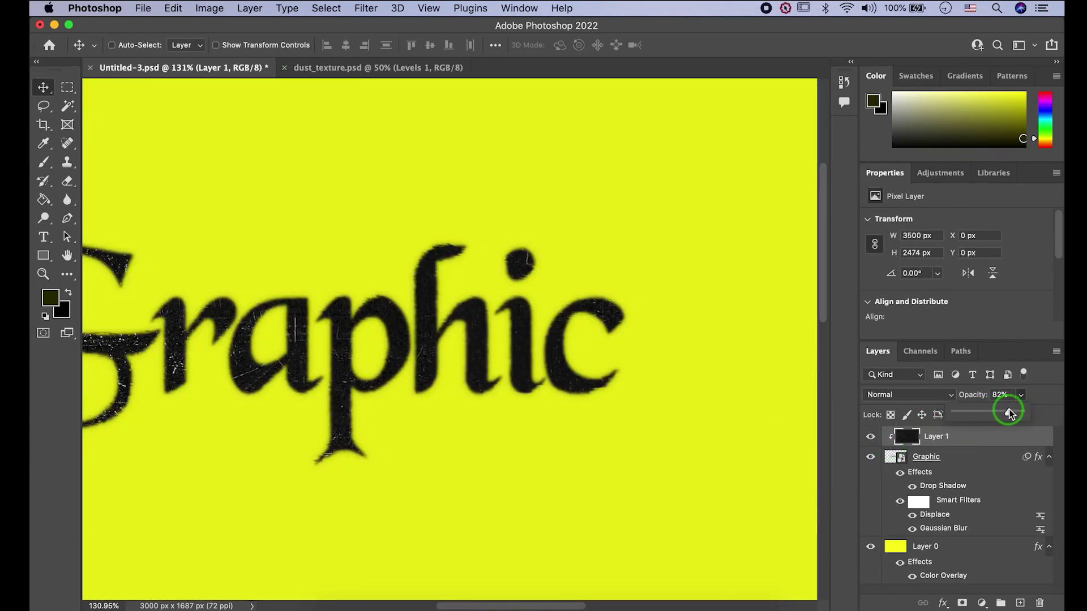
drag(1001, 409, 999, 412)
drag(626, 408, 513, 451)
drag(354, 358, 495, 341)
scroll(561, 385, down, 3)
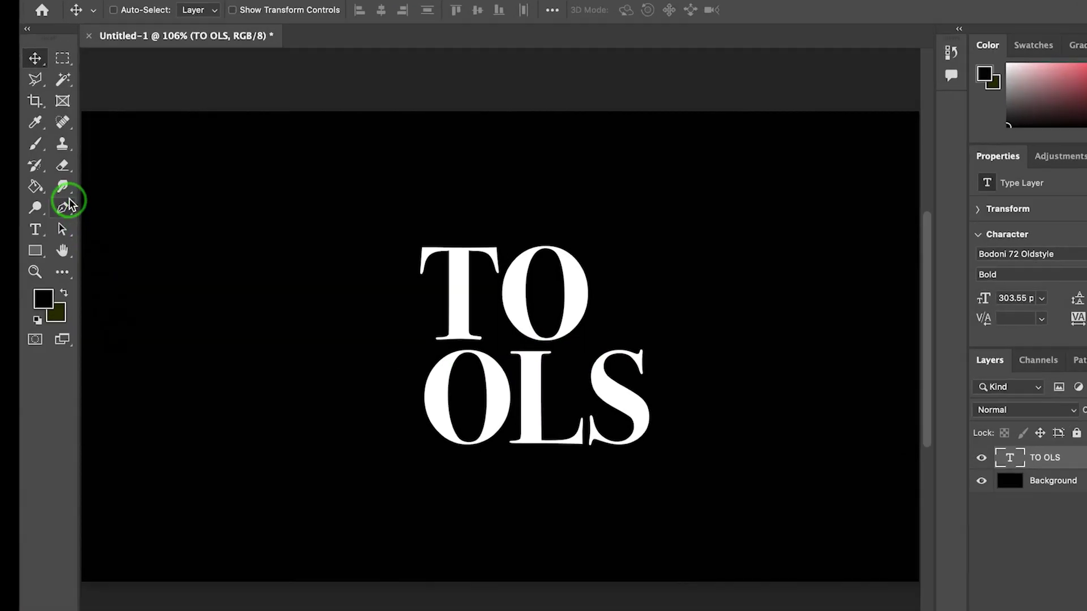
Step: Choose the Smudge tool and rasterize the TO OLS type layer so it can be smudged
mouse_move(67, 201)
mouse_down()
mouse_move(110, 227)
mouse_move(175, 201)
mouse_up()
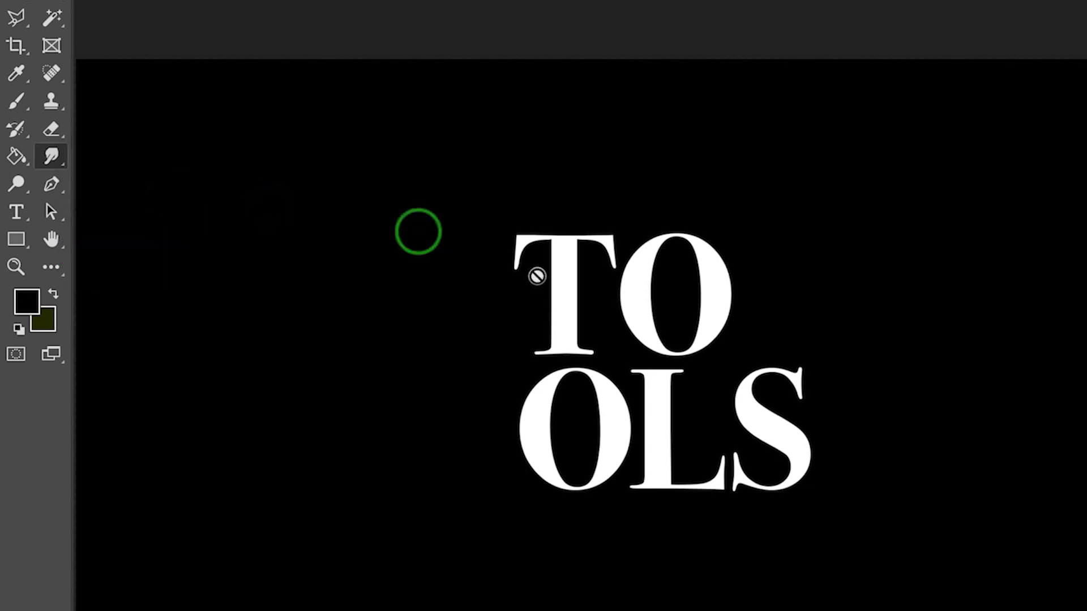
click(688, 320)
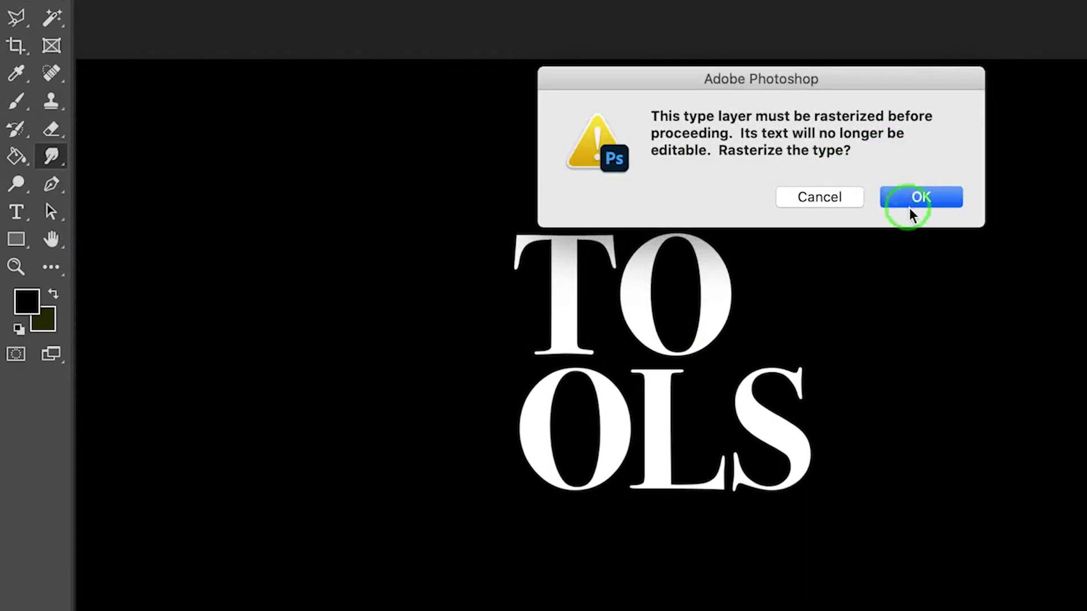
click(905, 199)
Step: Set the Smudge tool to the Soft Round brush and enlarge it to 500 px
scroll(718, 377, up, 3)
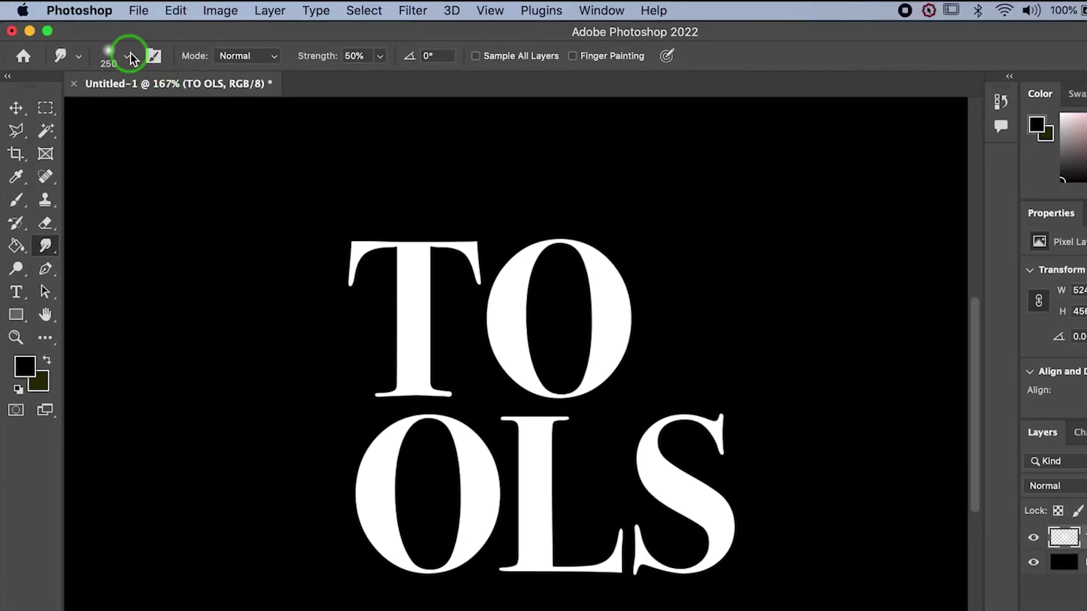
click(130, 58)
click(116, 300)
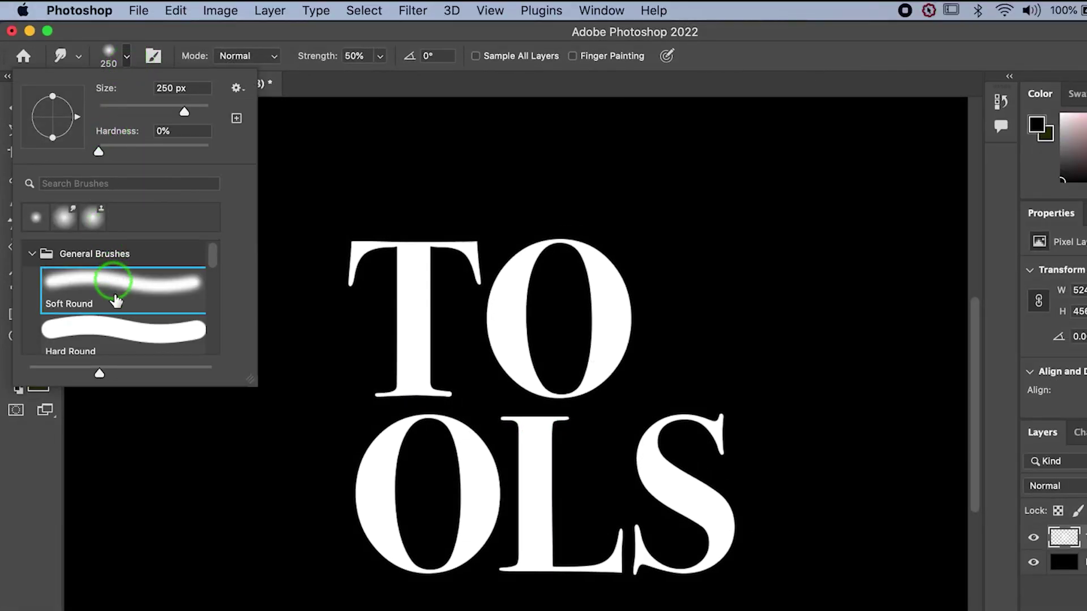
click(127, 57)
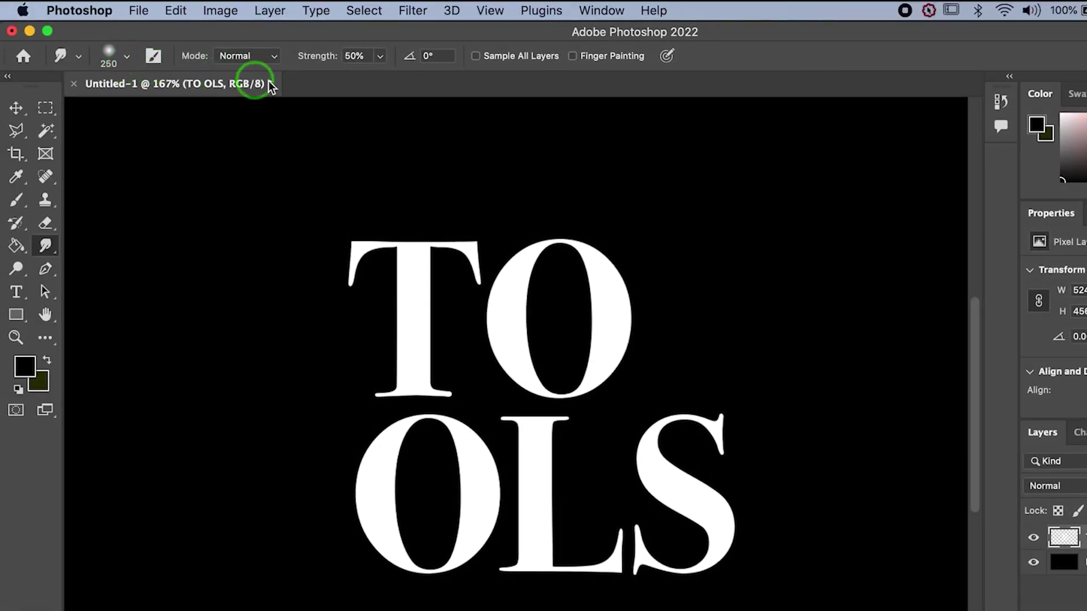
key(bracketright)
key(bracketright)
key(bracketright)
key(bracketright)
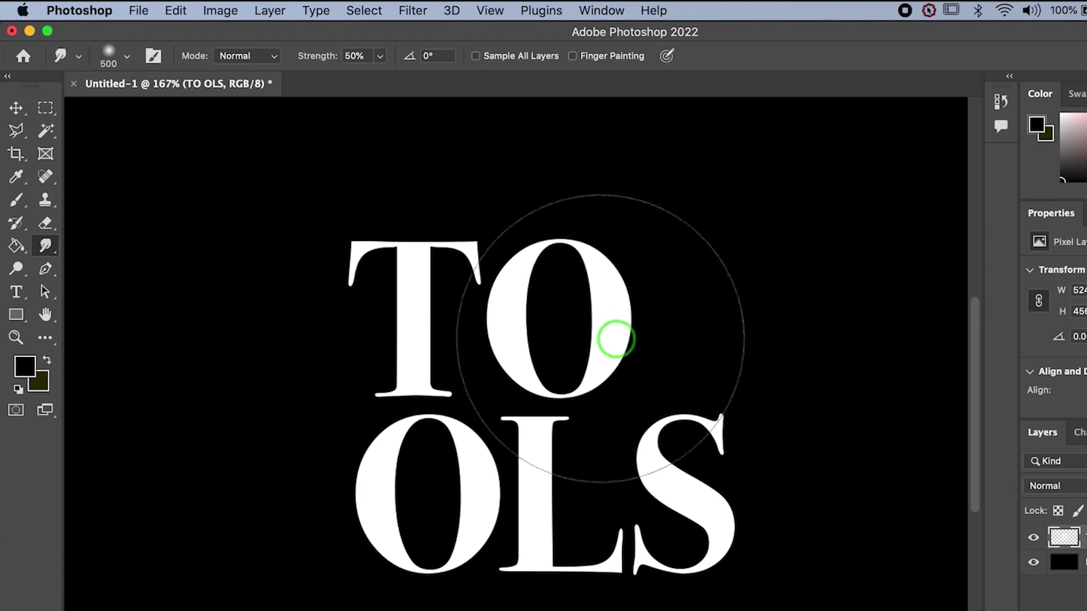
Step: Smudge the right side of the TO OLS lettering outward, then distort it further with a smaller brush
mouse_move(558, 332)
mouse_down()
mouse_move(699, 412)
mouse_move(704, 374)
mouse_move(747, 371)
mouse_up()
key(bracketleft)
key(bracketleft)
key(bracketleft)
key(bracketleft)
mouse_move(662, 322)
mouse_down()
mouse_move(644, 360)
mouse_move(703, 311)
mouse_move(770, 418)
mouse_move(714, 424)
mouse_move(767, 464)
mouse_move(566, 431)
mouse_move(537, 508)
mouse_move(666, 523)
mouse_up()
Step: Smudge the S and neighbouring letters further with a 600 px brush, refine with a smaller brush, and return to the Move tool
key(bracketright)
key(bracketright)
key(bracketright)
key(bracketright)
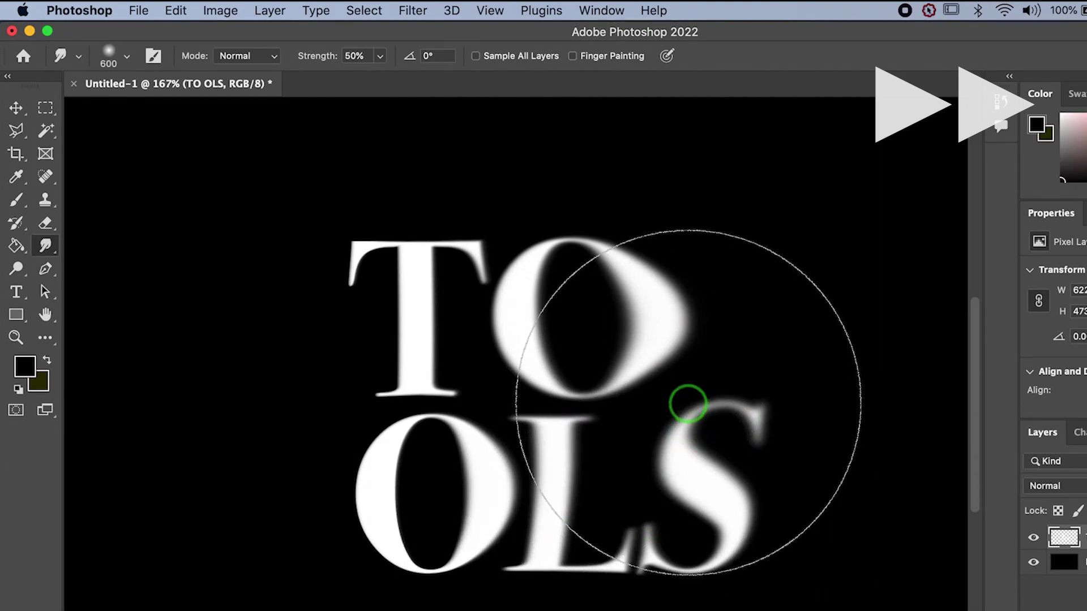
mouse_move(687, 405)
mouse_down()
mouse_move(711, 341)
mouse_move(805, 451)
mouse_up()
scroll(743, 457, up, 1)
scroll(744, 457, down, 3)
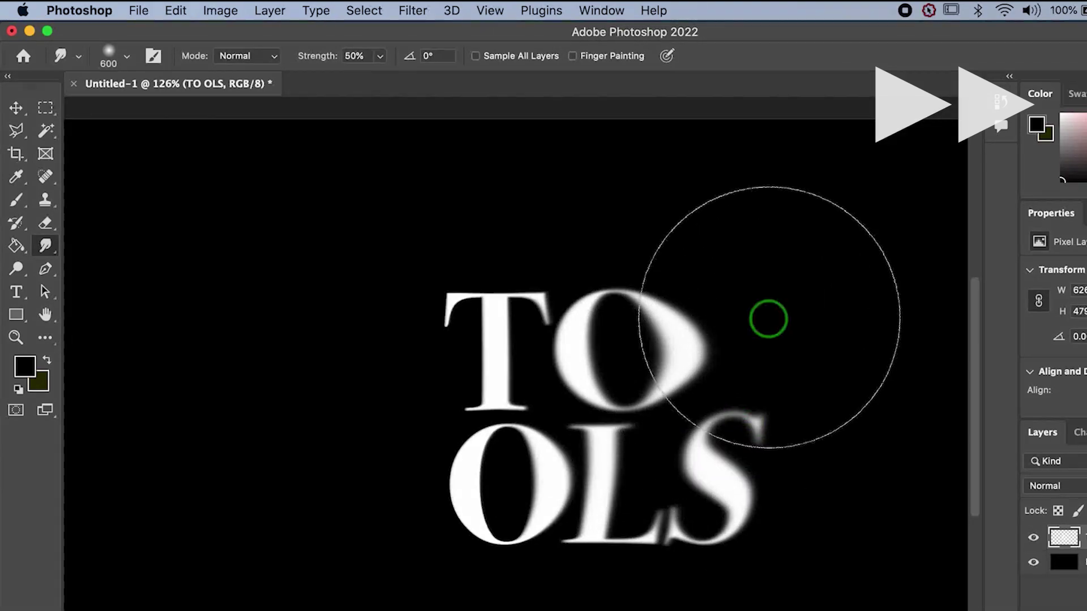
key(bracketleft)
key(bracketleft)
key(bracketleft)
key(bracketleft)
key(bracketleft)
key(bracketleft)
key(v)
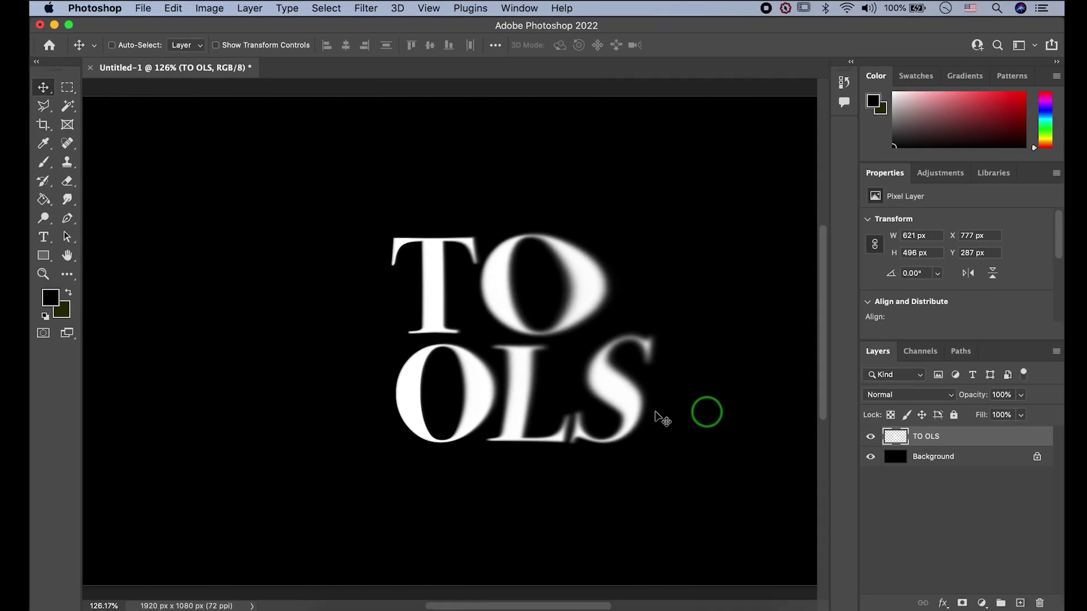
Step: Duplicate the smudged TO OLS lettering beside the original, and add a Gradient Map adjustment directly above the original TO OLS layer
alt+drag(573, 378, 275, 367)
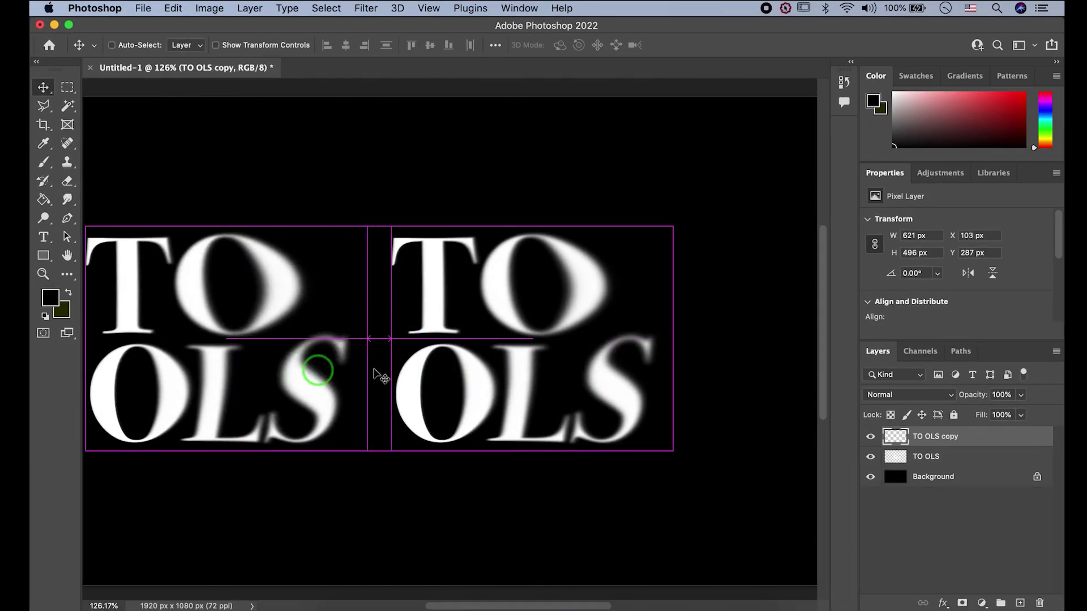
drag(432, 367, 468, 377)
click(966, 457)
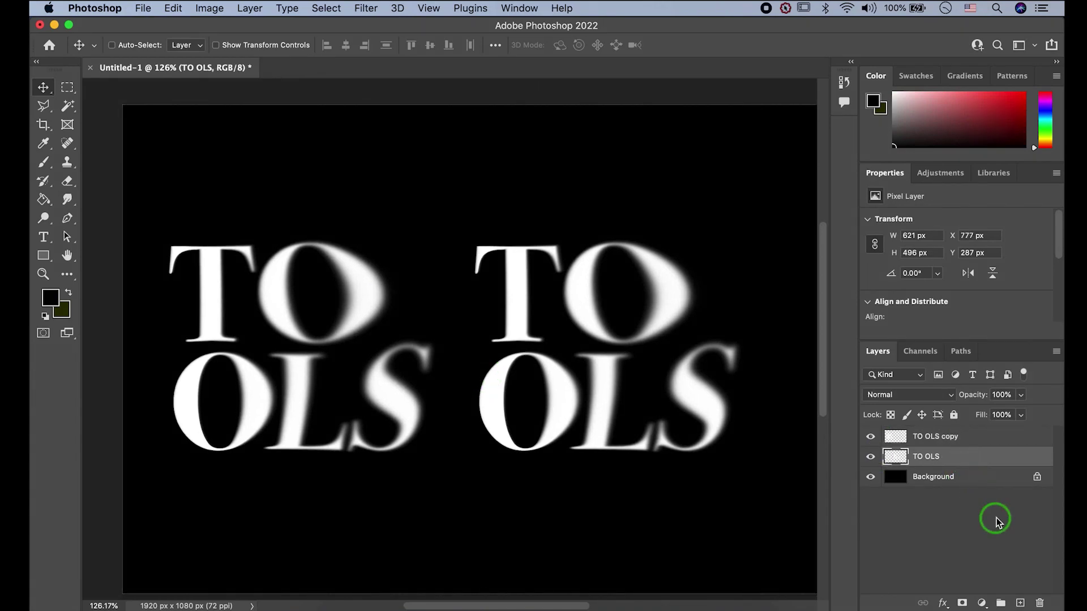
click(990, 603)
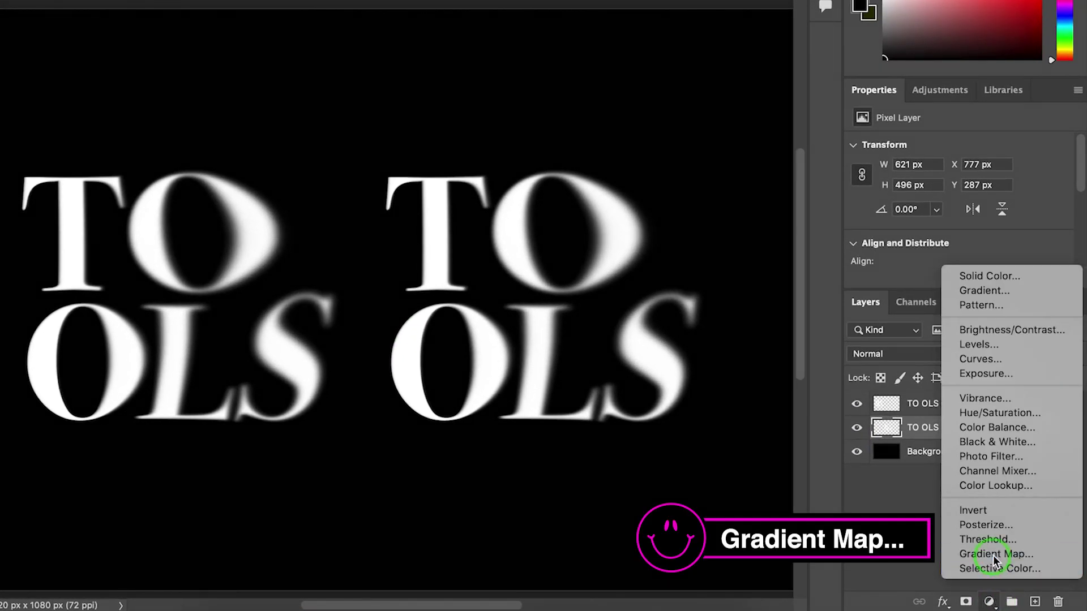
click(994, 554)
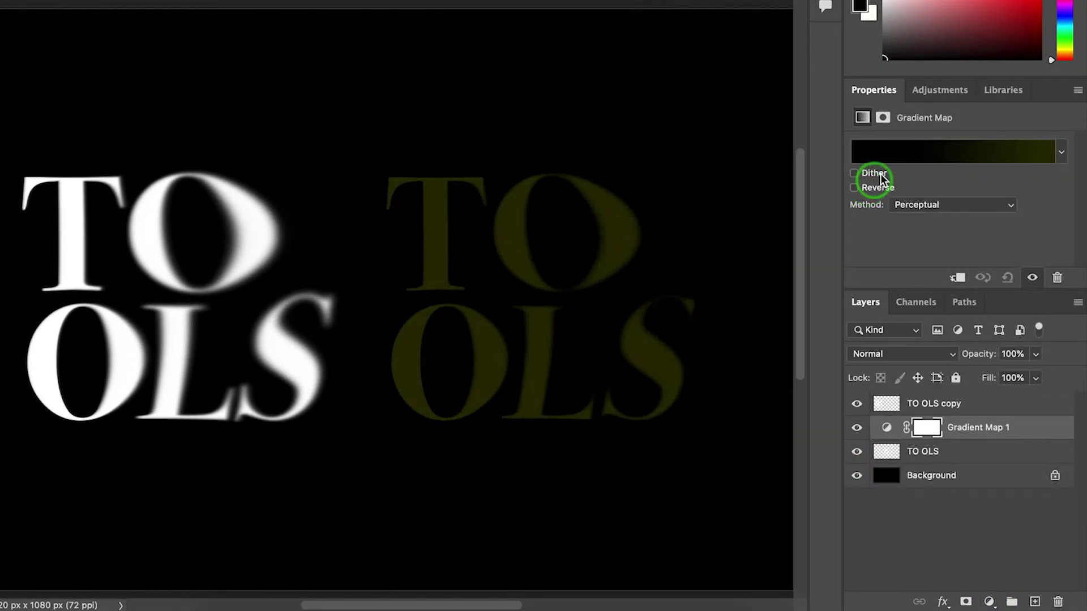
Step: Edit the Gradient Map's gradient and apply the custom black, green and violet preset
click(888, 155)
drag(863, 143, 843, 90)
key(BackSpace)
scroll(577, 208, right, 2)
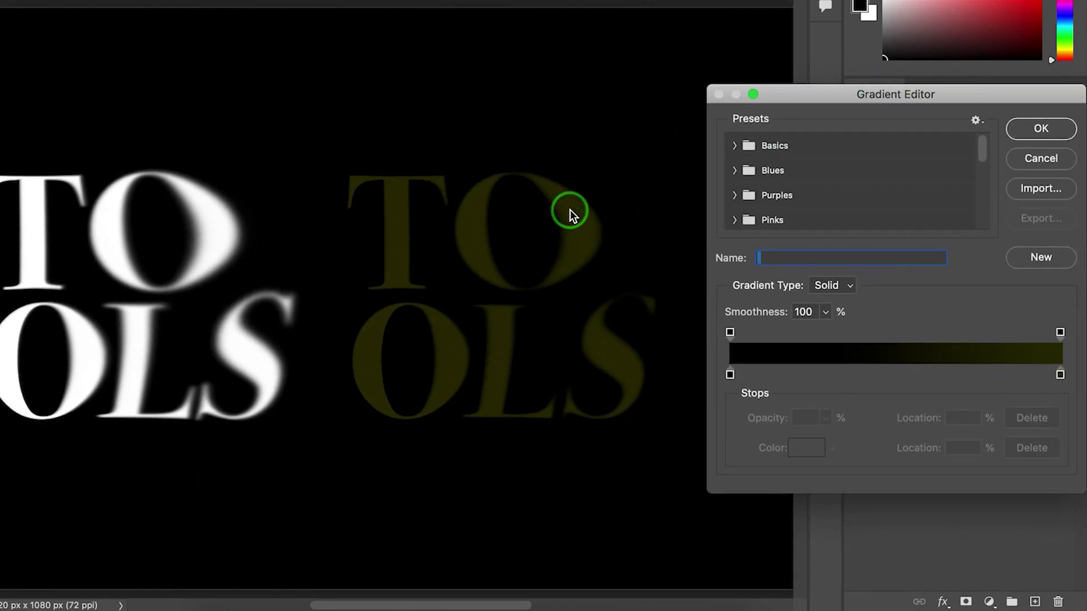
drag(980, 152, 980, 223)
click(736, 214)
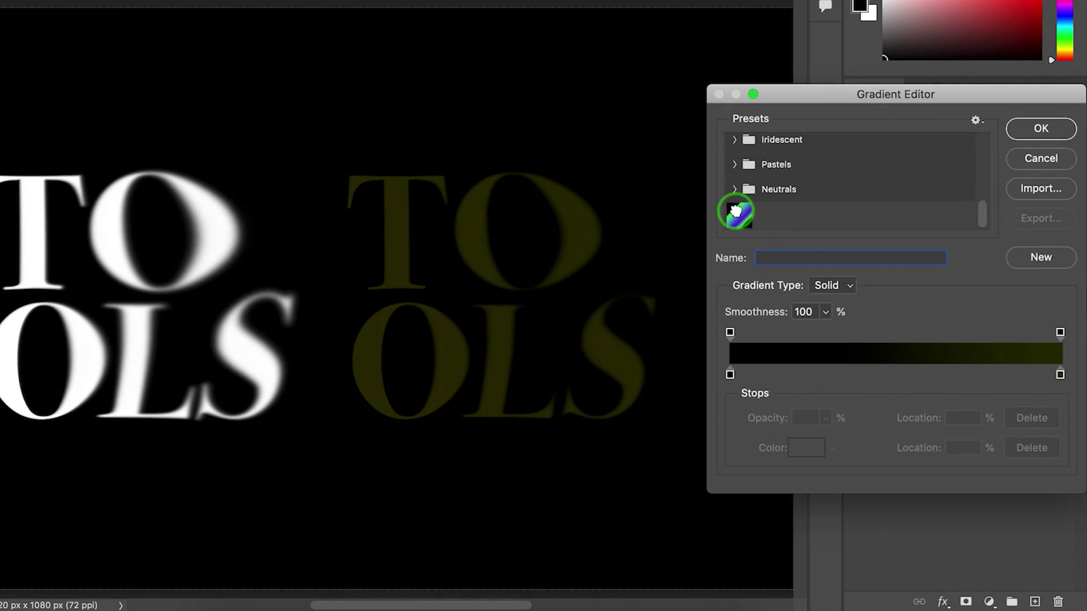
Step: Set the gradient's first color stop to #000000
click(730, 374)
double_click(730, 375)
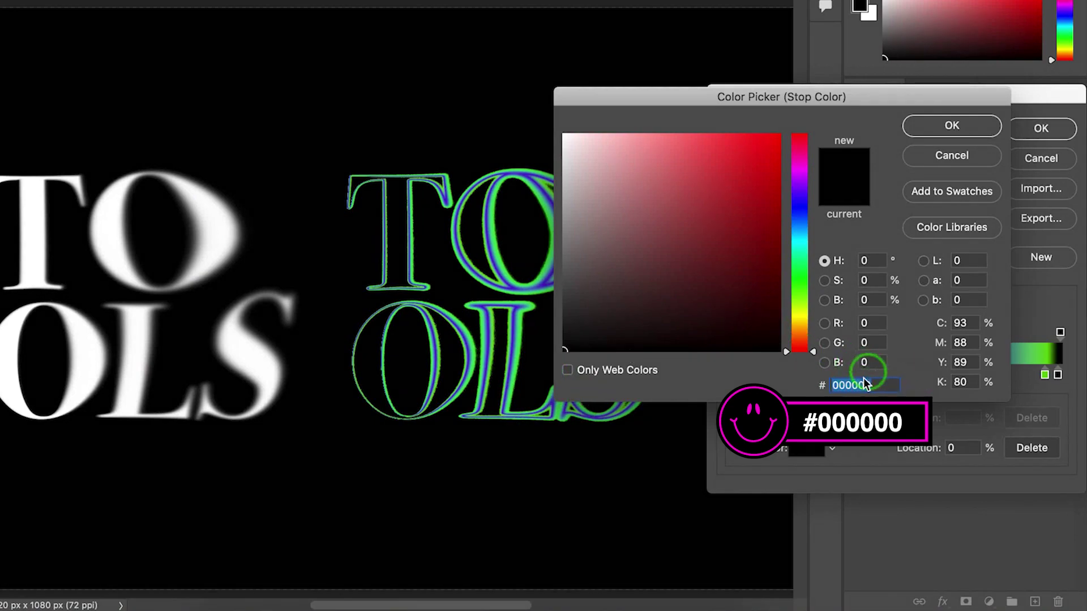
click(951, 125)
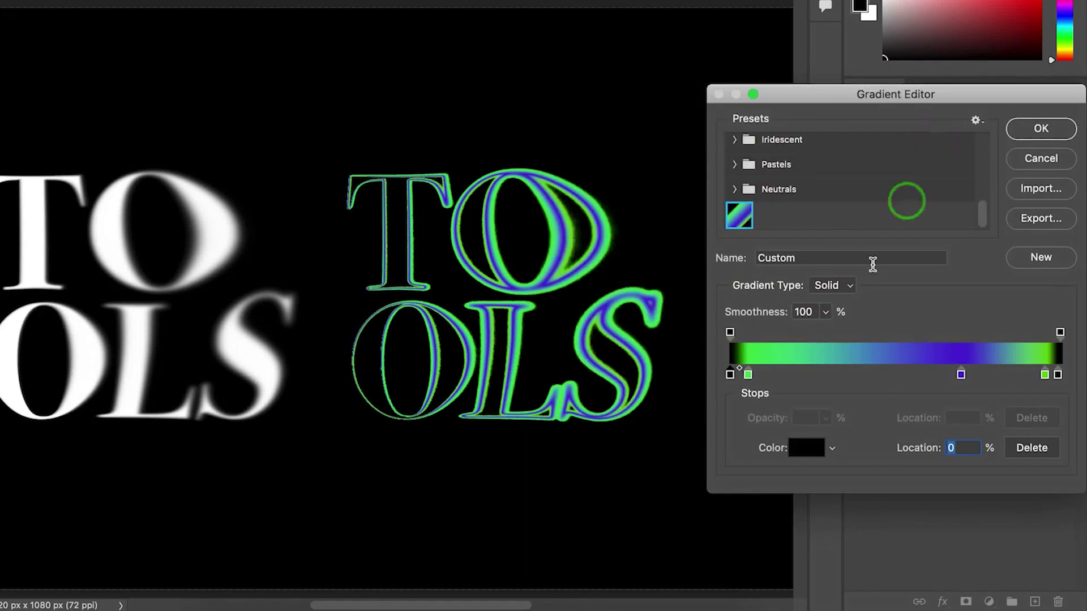
Step: Try bright turquoise (#00ffd8) as the color of the gradient's last stop
double_click(1057, 375)
click(743, 167)
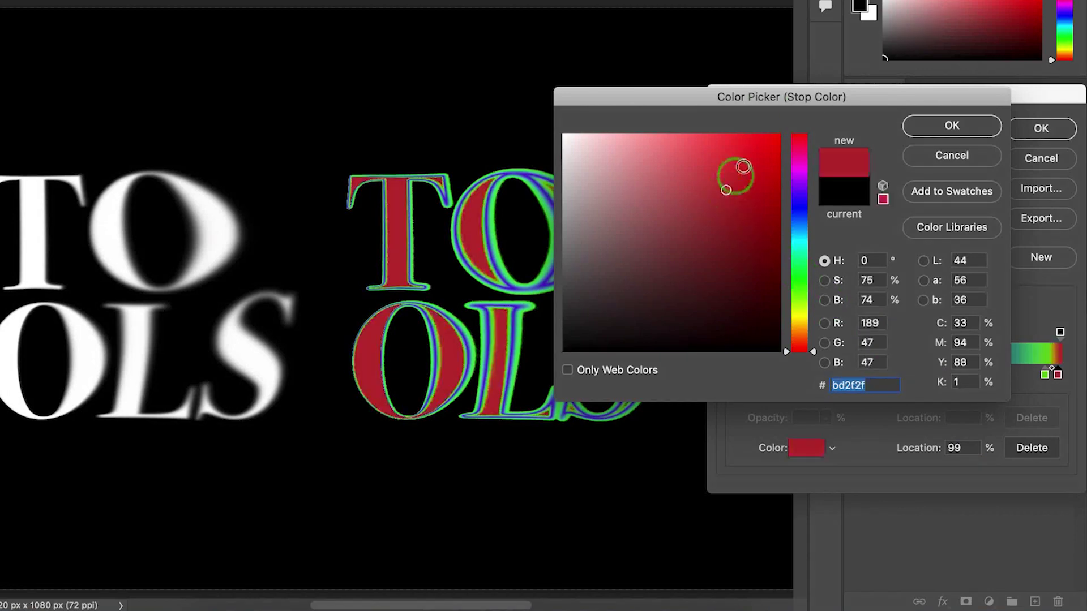
drag(807, 103, 898, 108)
click(890, 253)
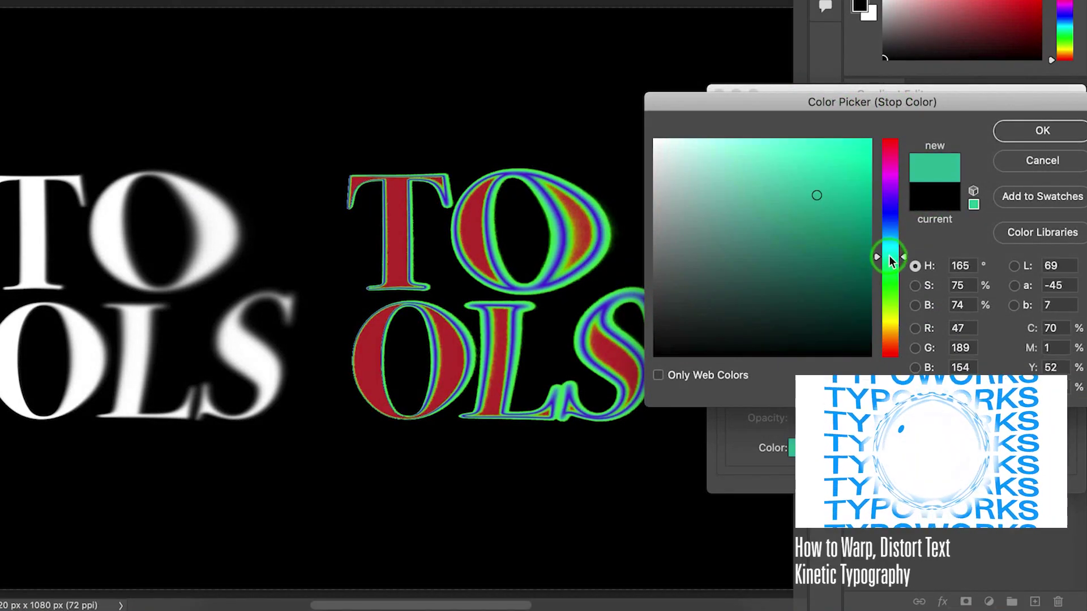
drag(838, 191, 888, 114)
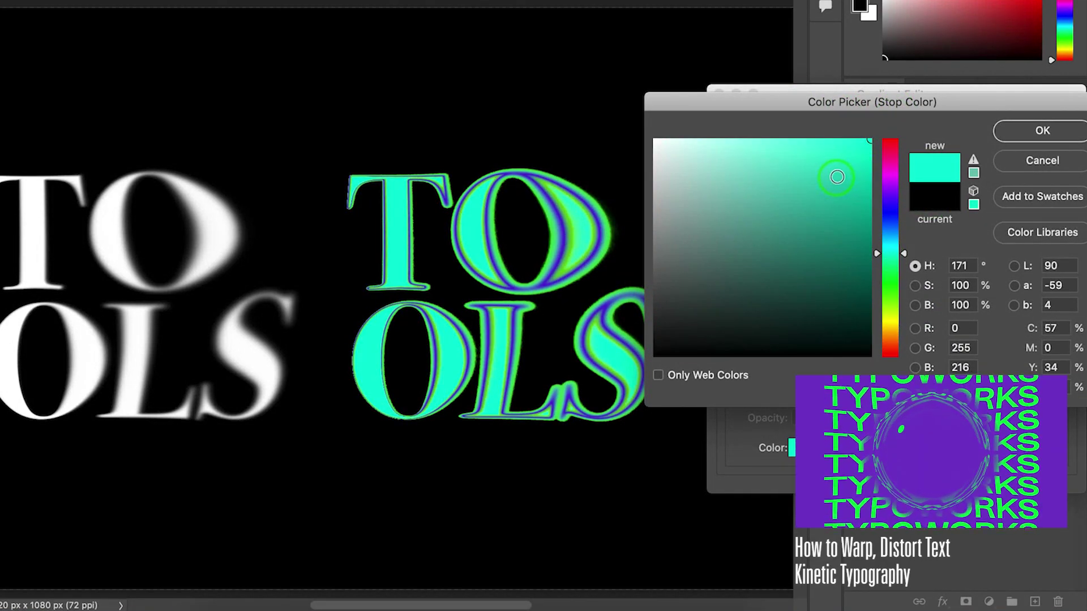
click(1040, 132)
Step: Darken the gradient's last color stop to black and accept the edited gradient
double_click(1058, 377)
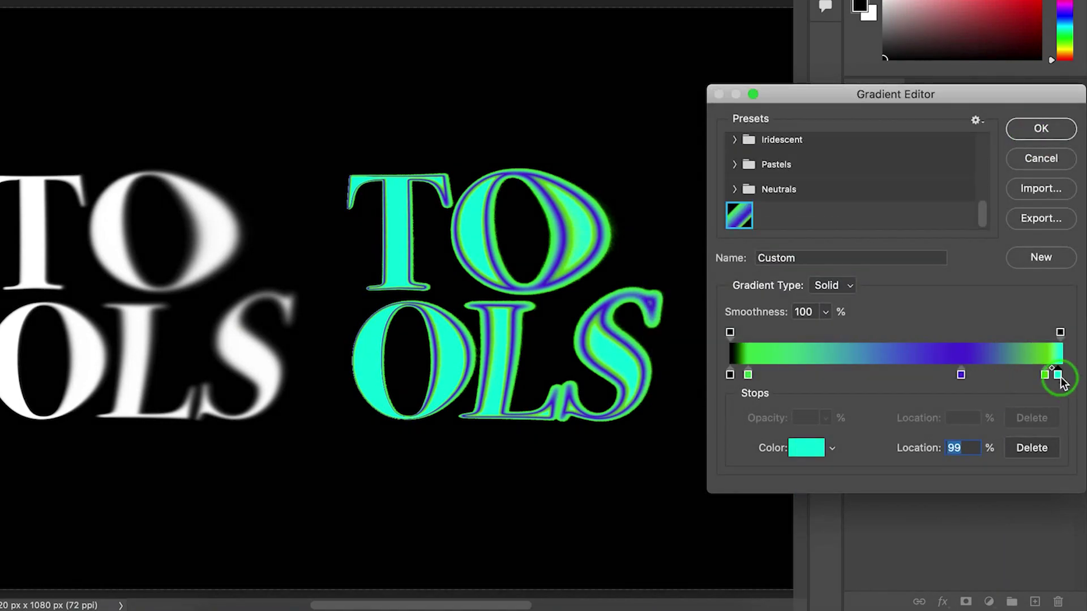
drag(792, 317, 800, 392)
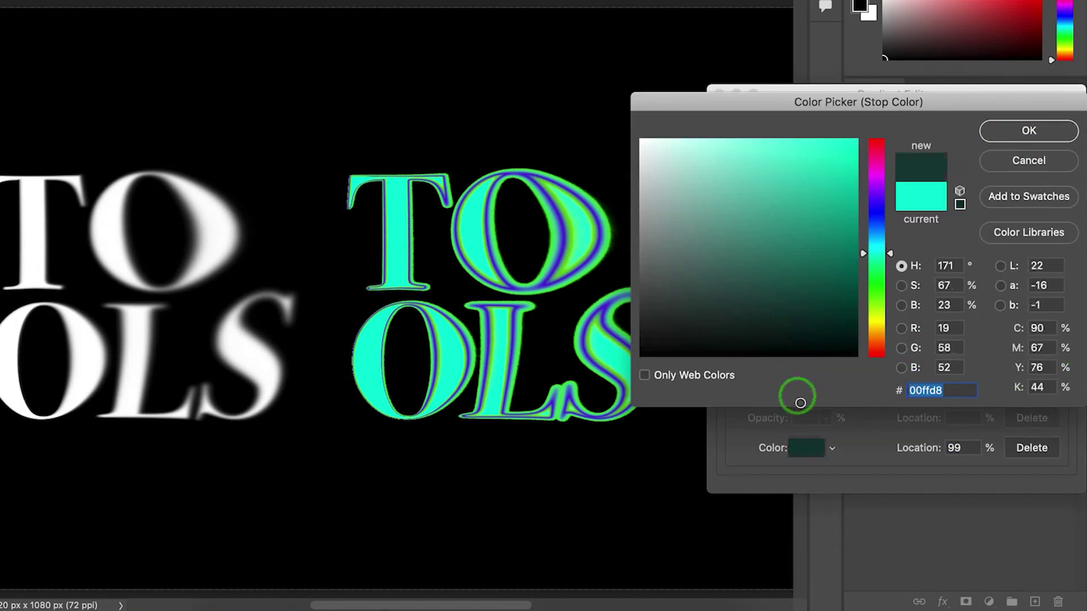
click(1028, 132)
click(1043, 130)
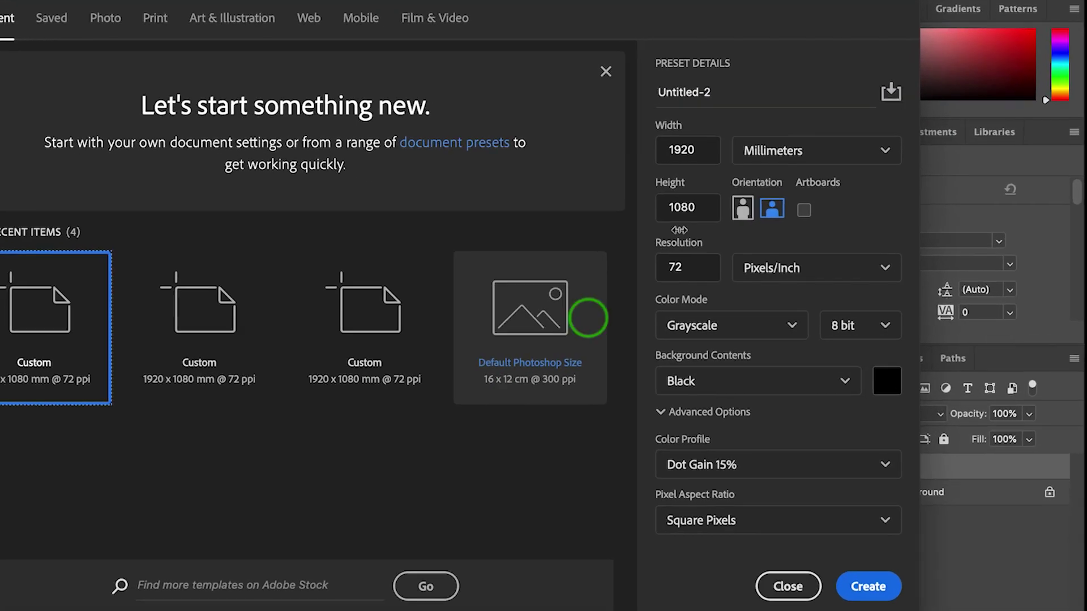
Step: Configure a new 1920 × 1080 mm document at 72 pixels/inch in Grayscale mode with a black background
double_click(746, 187)
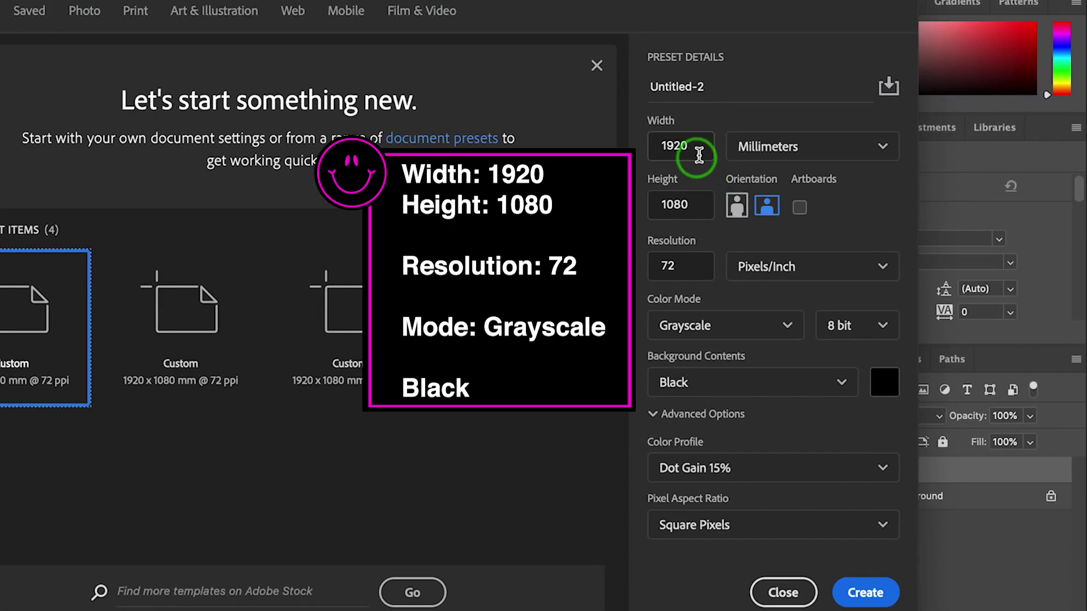
double_click(701, 206)
double_click(702, 266)
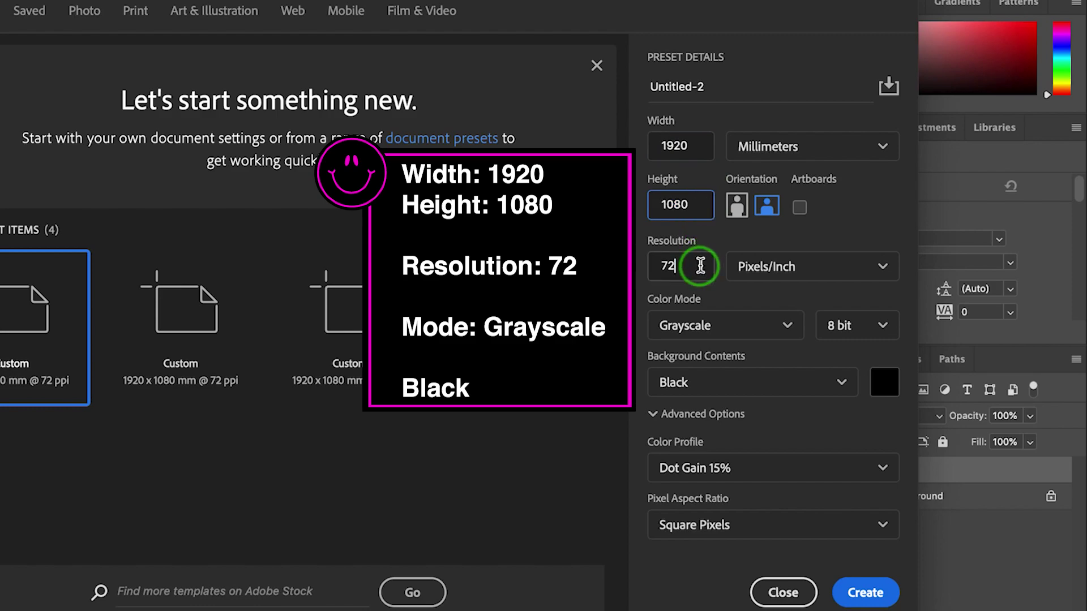
click(777, 323)
click(774, 393)
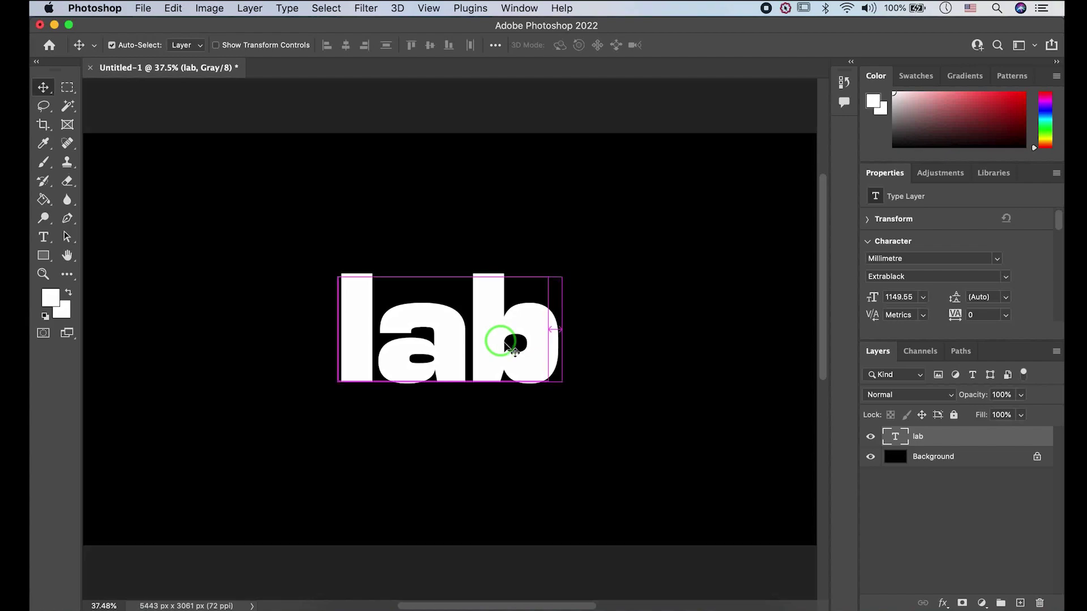
Step: Add a black-to-white linear Gradient Overlay at 90° to the lab type layer
super+click(779, 382)
right_click(915, 440)
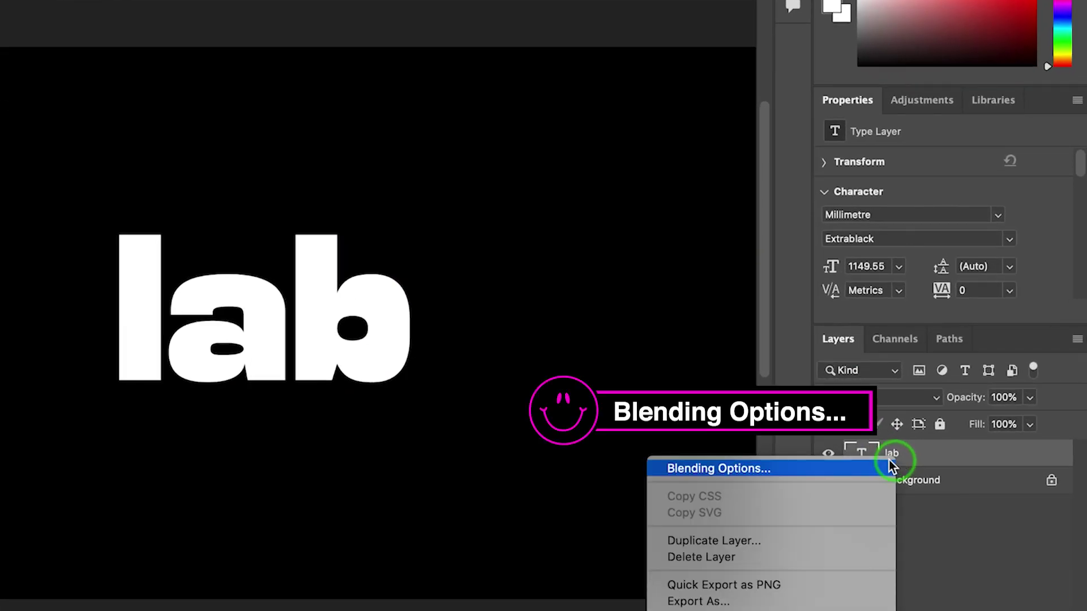
click(895, 443)
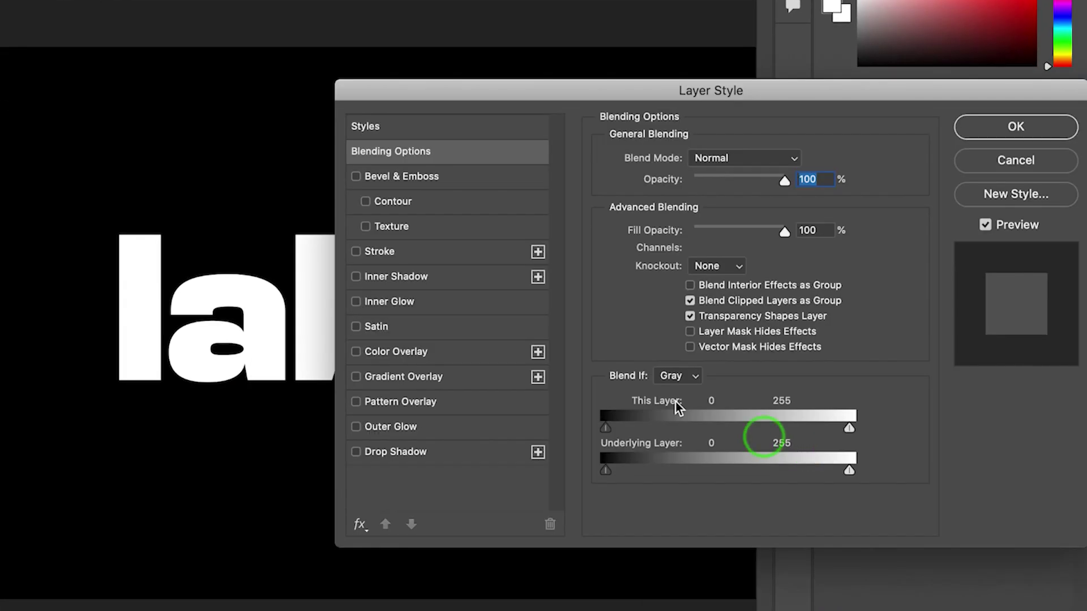
click(371, 376)
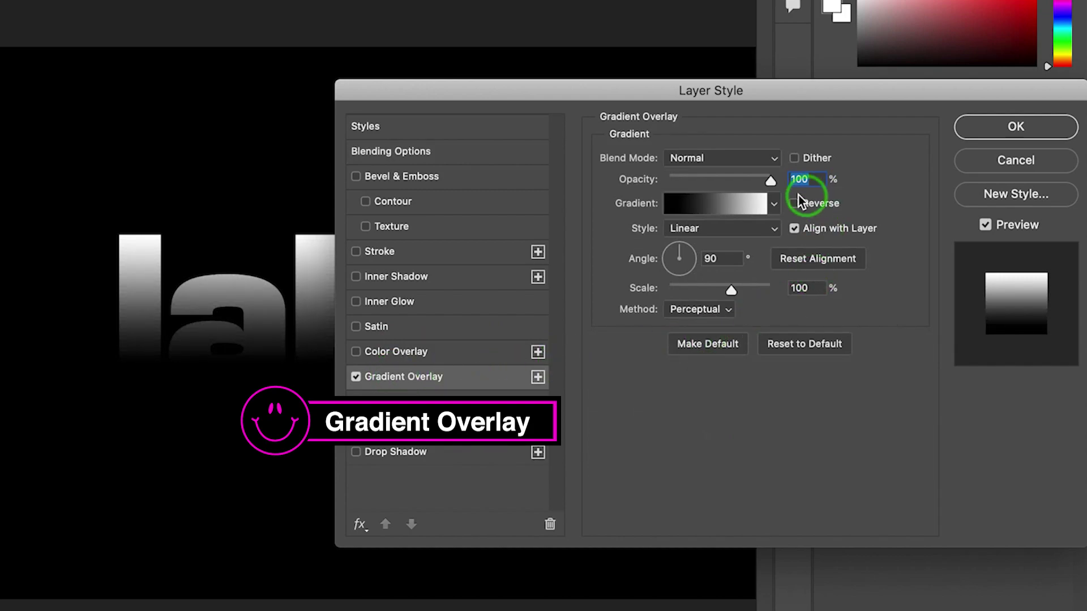
click(759, 202)
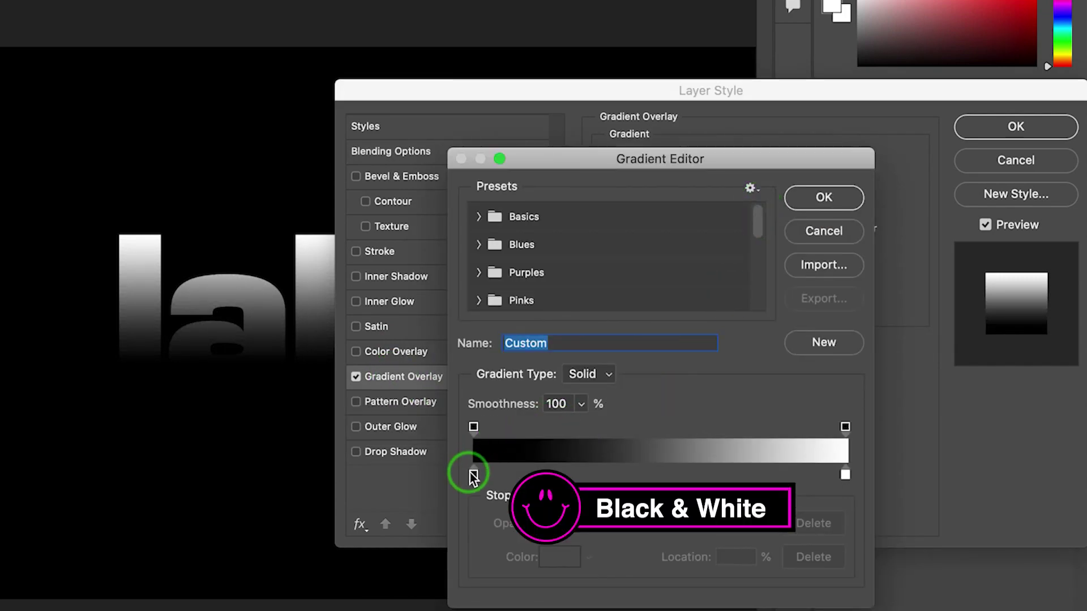
click(842, 204)
click(1012, 140)
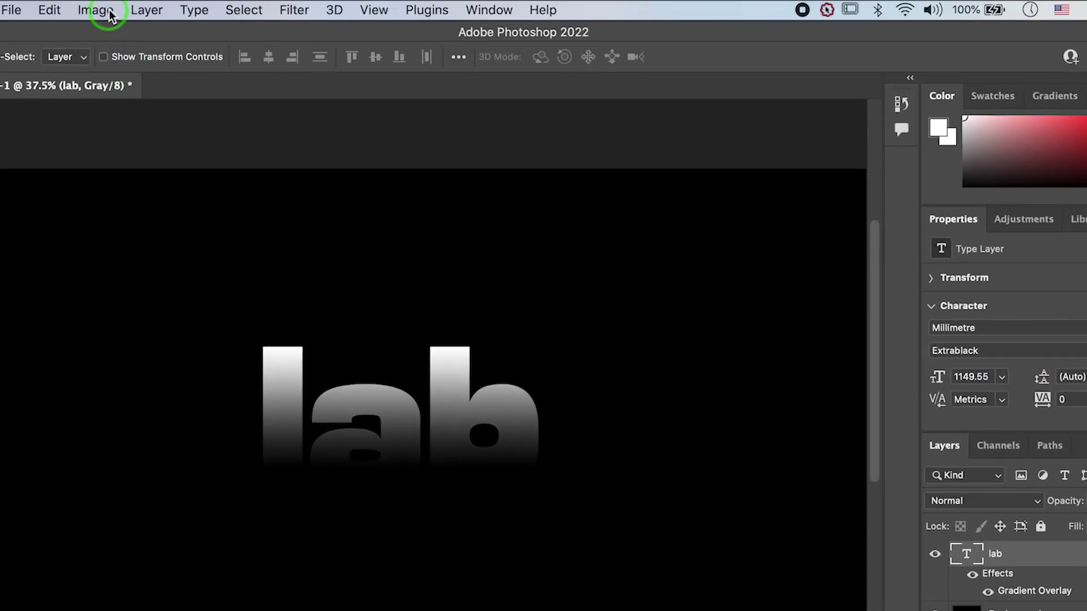
Step: Flatten the image and convert it to Bitmap mode at 24 pixels/inch output using the Halftone Screen method
click(93, 10)
mouse_move(130, 32)
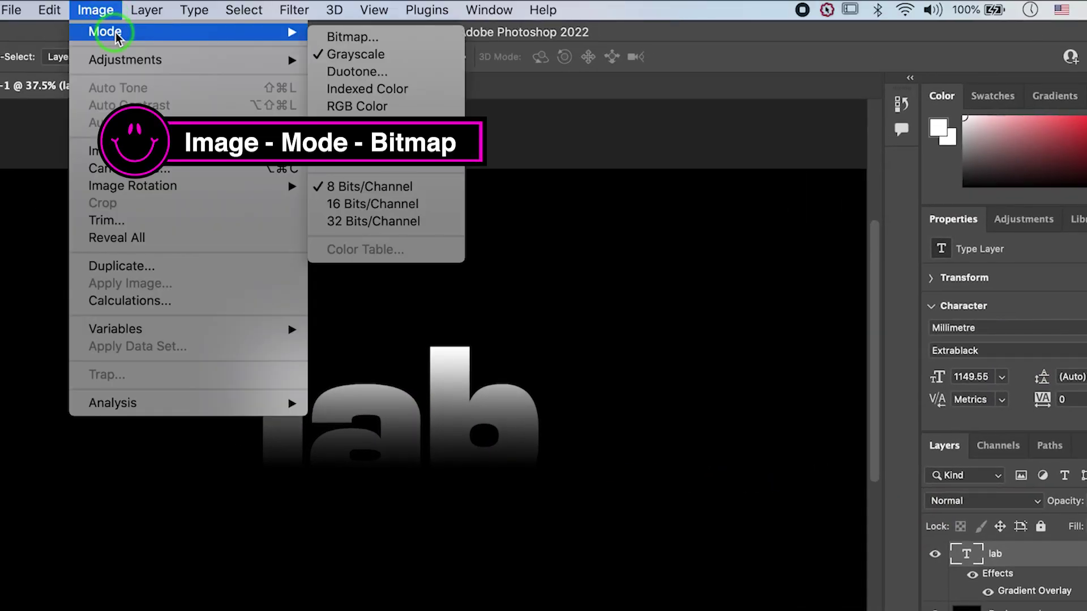
click(375, 40)
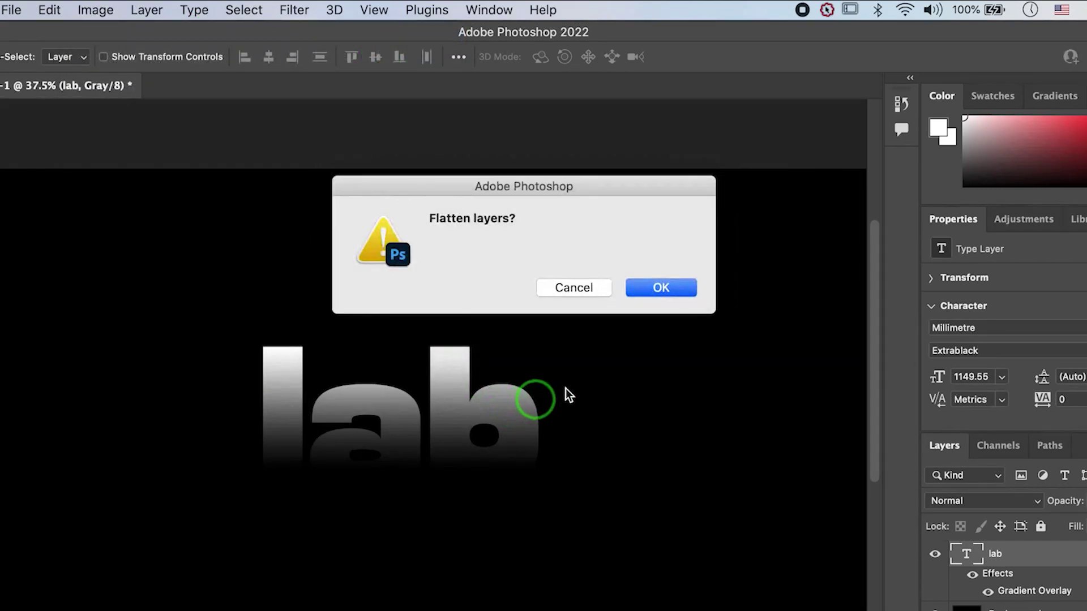
click(694, 288)
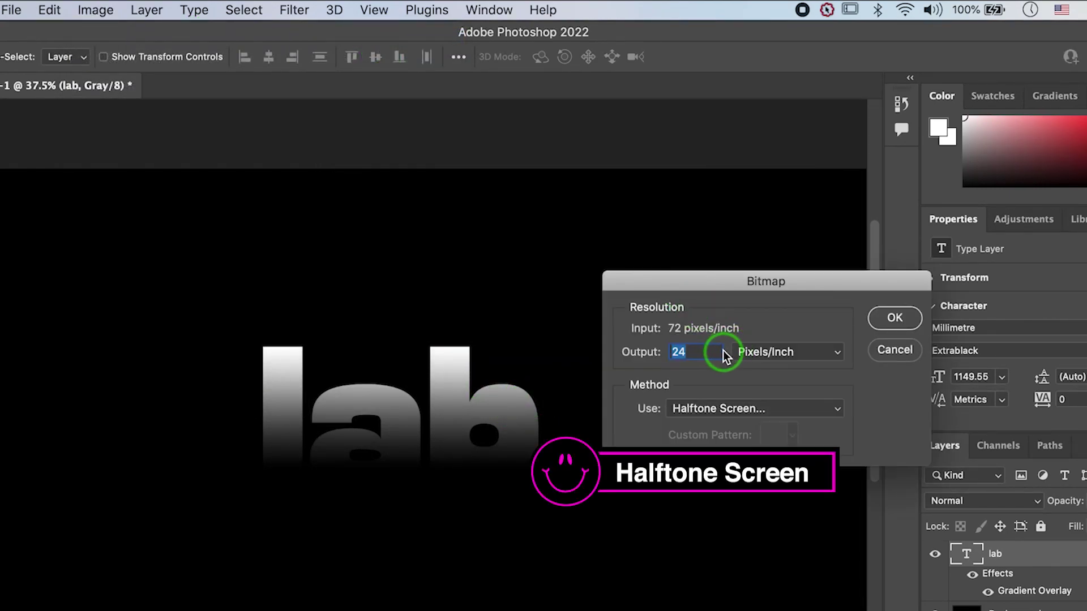
click(742, 400)
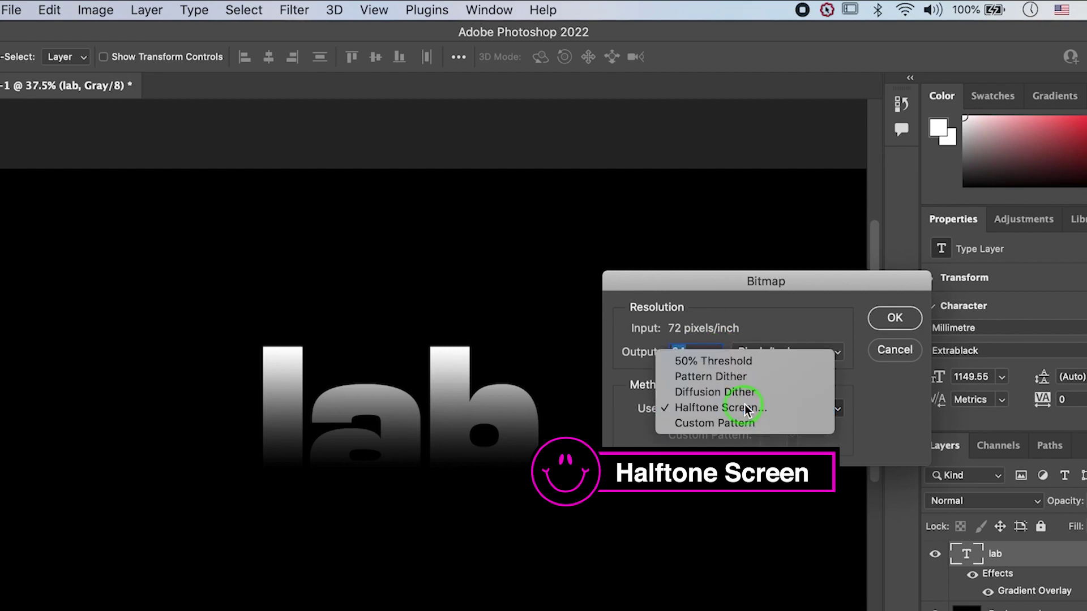
click(736, 408)
click(897, 317)
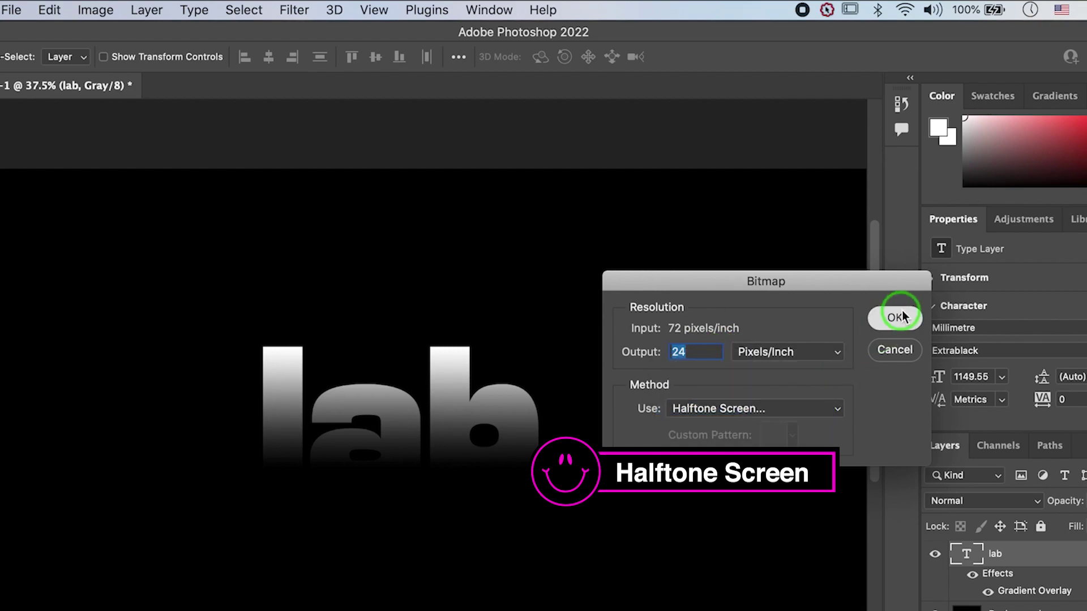
Step: Apply the halftone screen with a frequency of 24 lines/inch, a 45° angle and the Cross shape
click(680, 375)
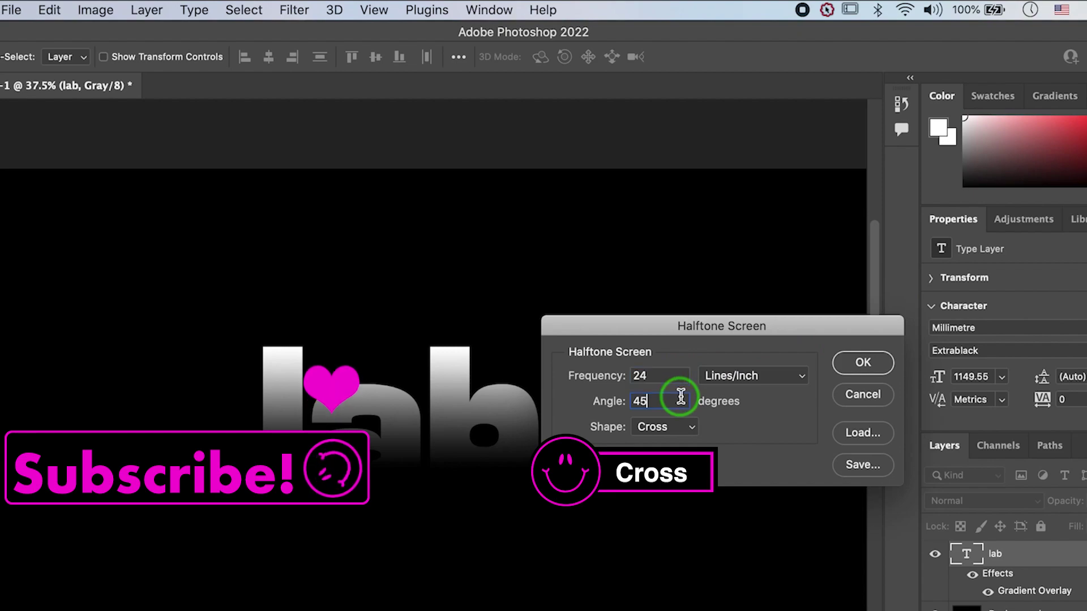
double_click(679, 400)
click(682, 426)
click(676, 426)
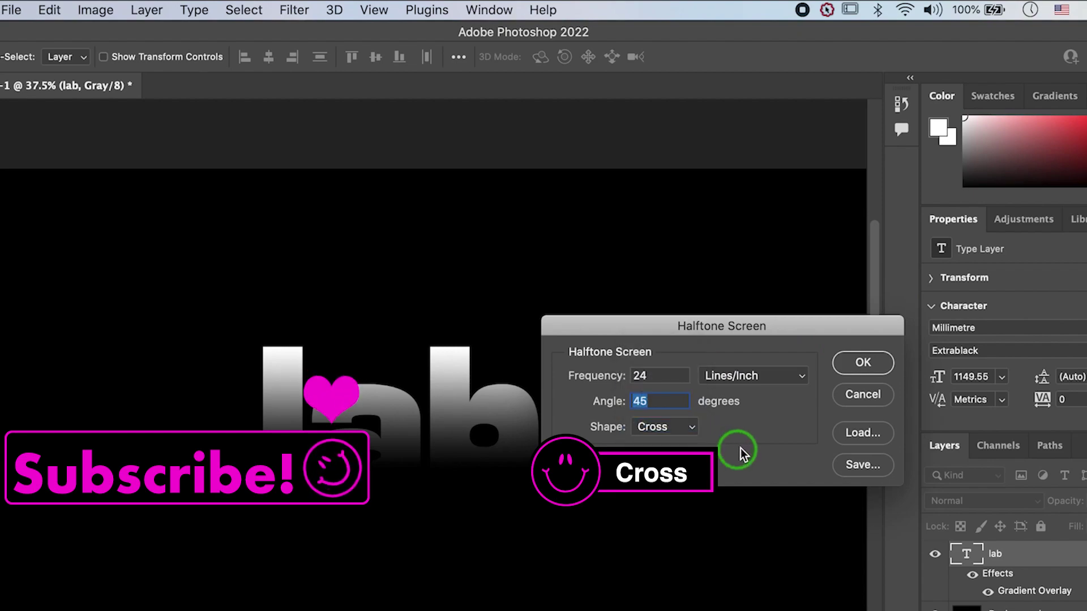
click(861, 364)
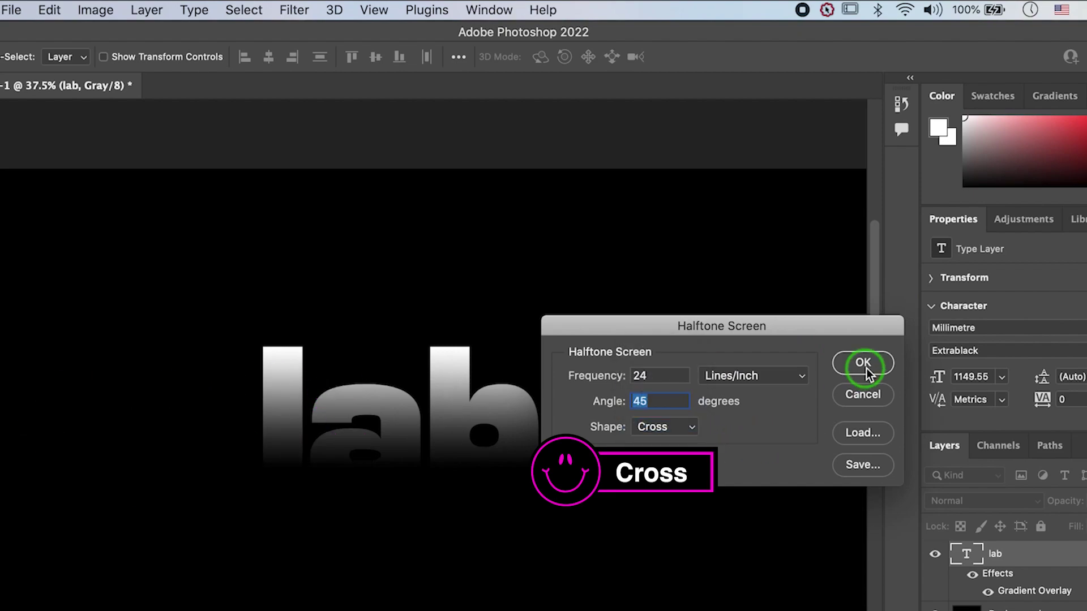
Step: Convert the bitmap lab image to Grayscale mode with a size ratio of 1
drag(300, 387, 313, 387)
click(165, 61)
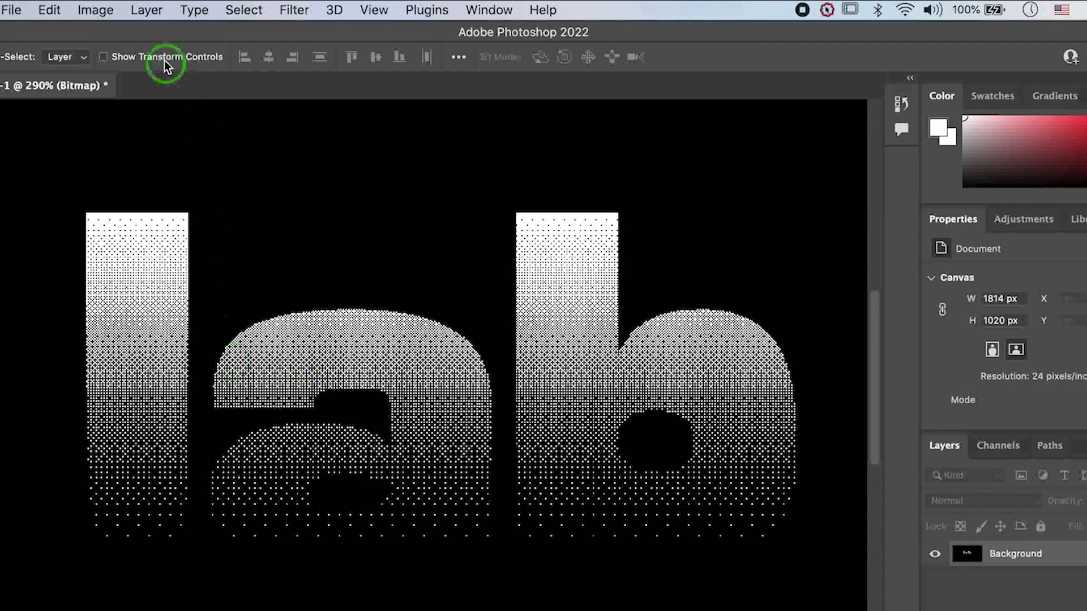
click(111, 15)
mouse_move(113, 32)
click(396, 57)
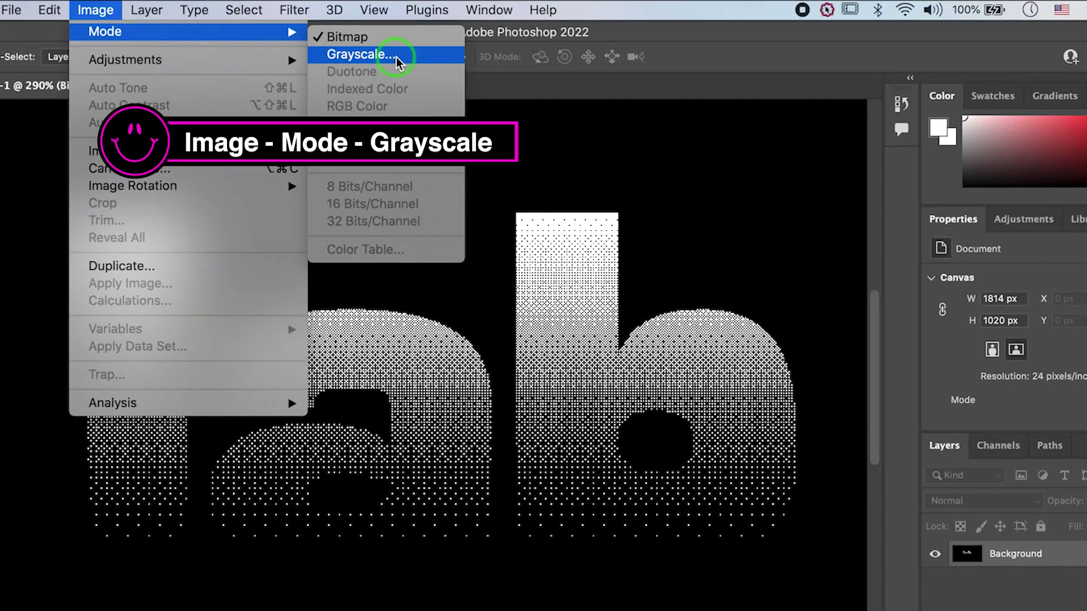
click(572, 385)
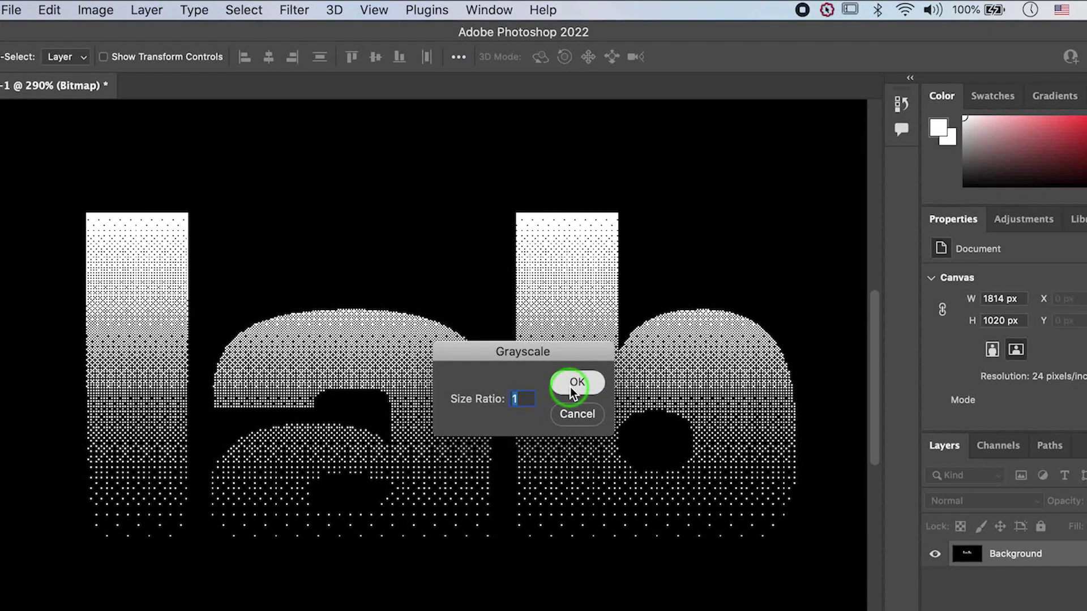
Step: Convert the grayscale lab image to RGB Color mode
click(96, 9)
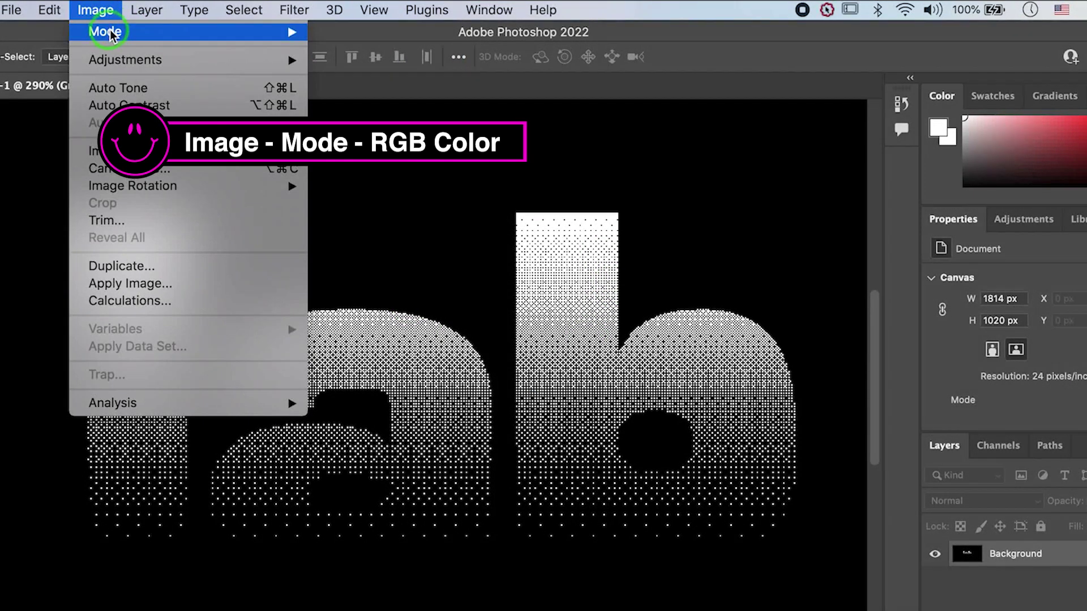
mouse_move(108, 31)
click(396, 108)
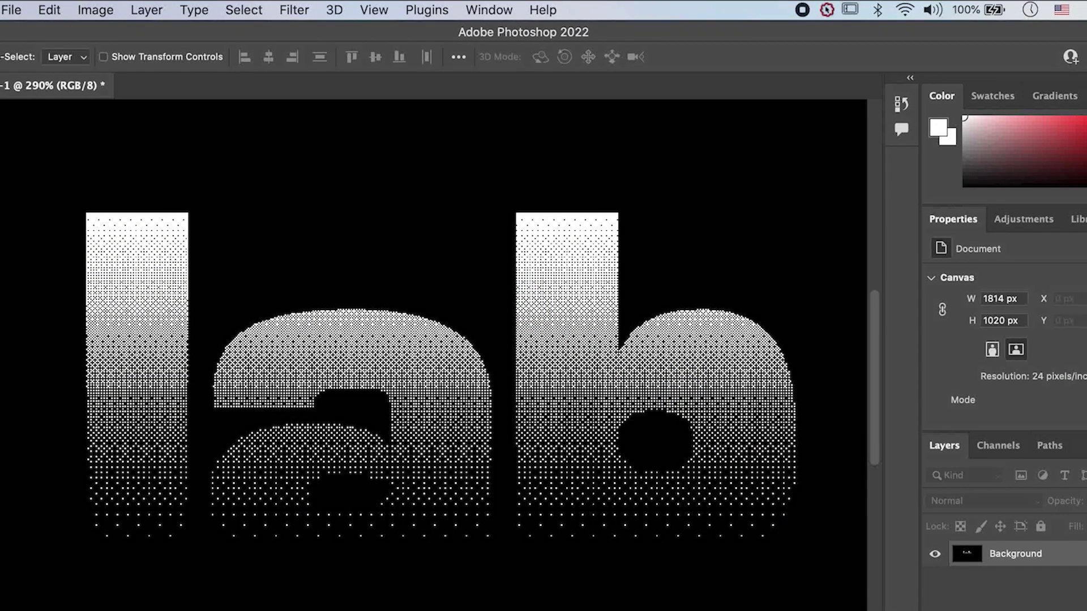
Step: Select the white halftone pixels of the lab lettering with Color Range, using Sampled Colors and a fuzziness of 40
click(238, 12)
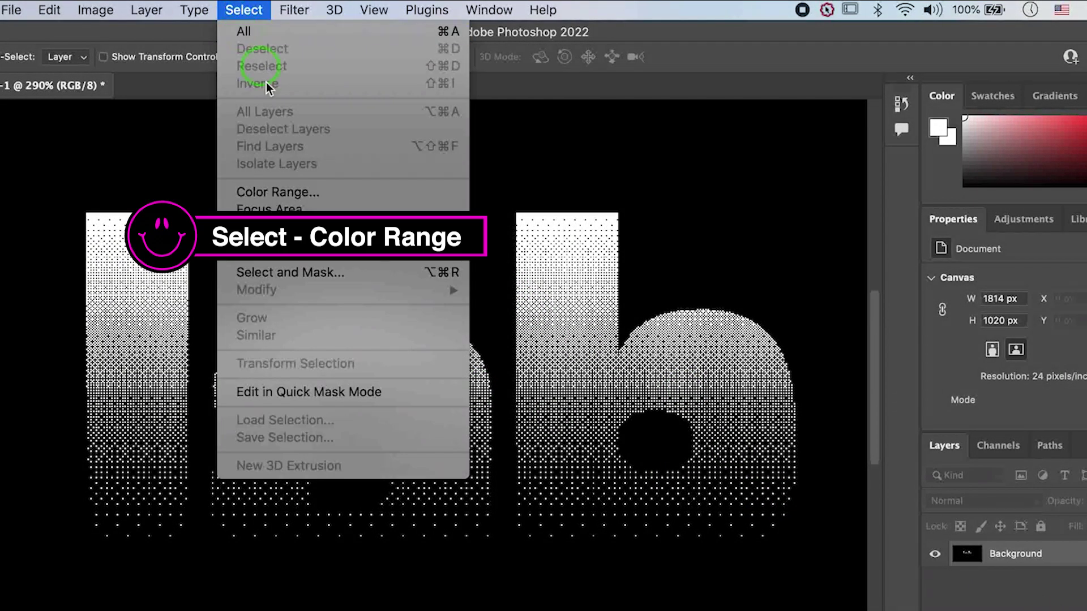
click(298, 191)
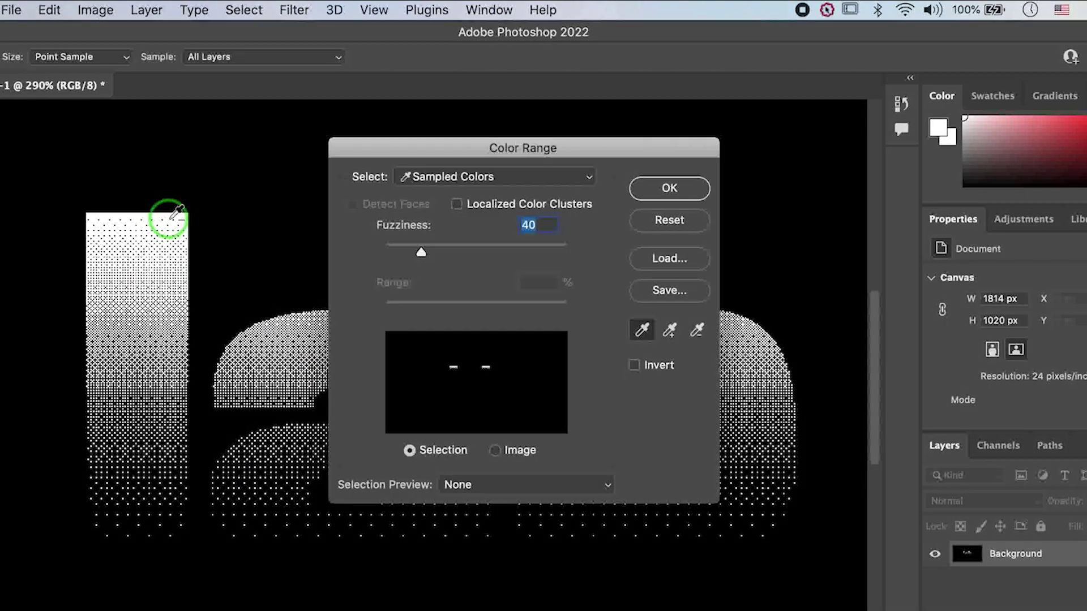
scroll(165, 219, up, 5)
scroll(180, 237, down, 1)
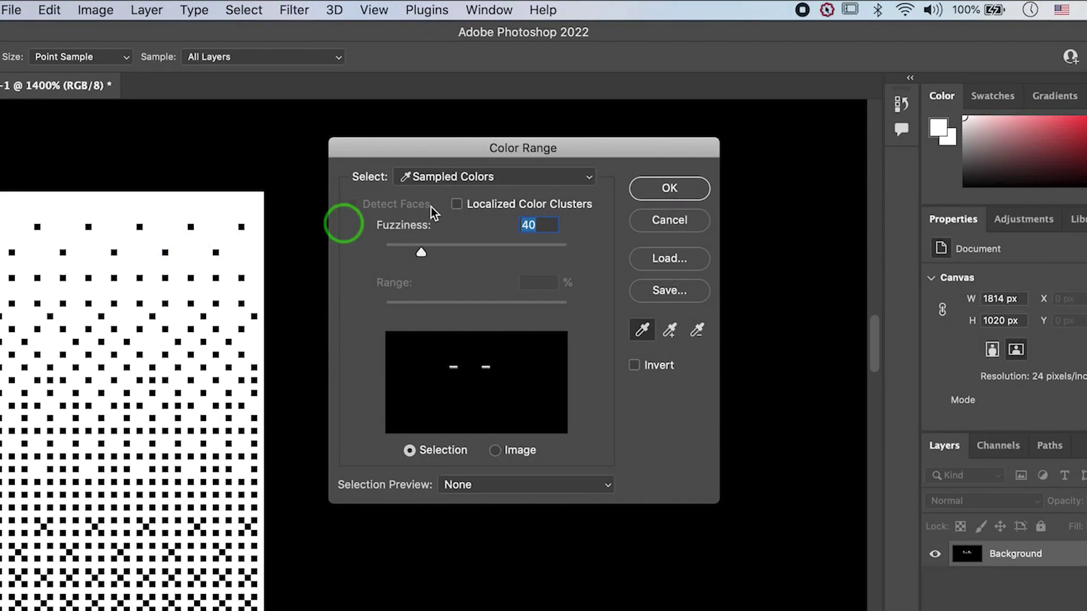
click(663, 194)
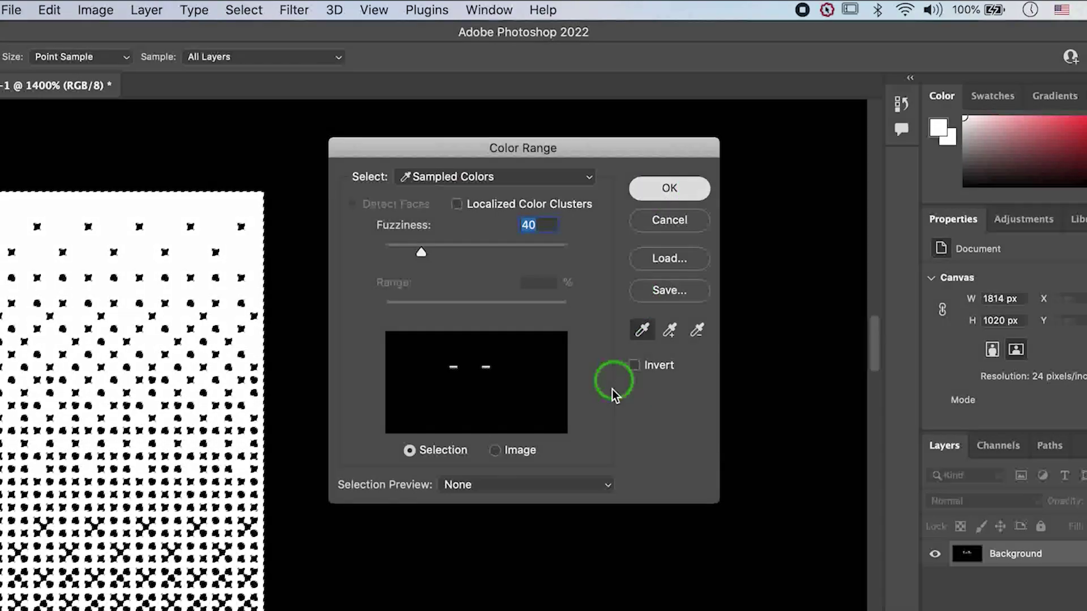
Step: Copy the selected halftone pixels to a new layer and move the copy straight down below the original lab text
scroll(611, 388, down, 12)
drag(602, 388, 440, 390)
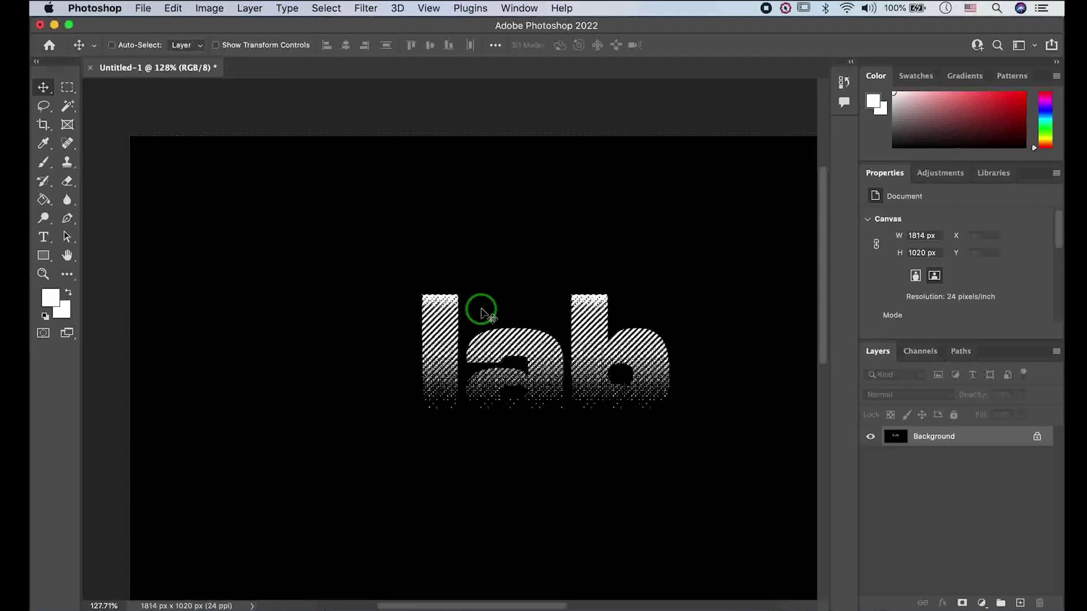
key(super+j)
drag(602, 294, 501, 245)
drag(508, 285, 508, 437)
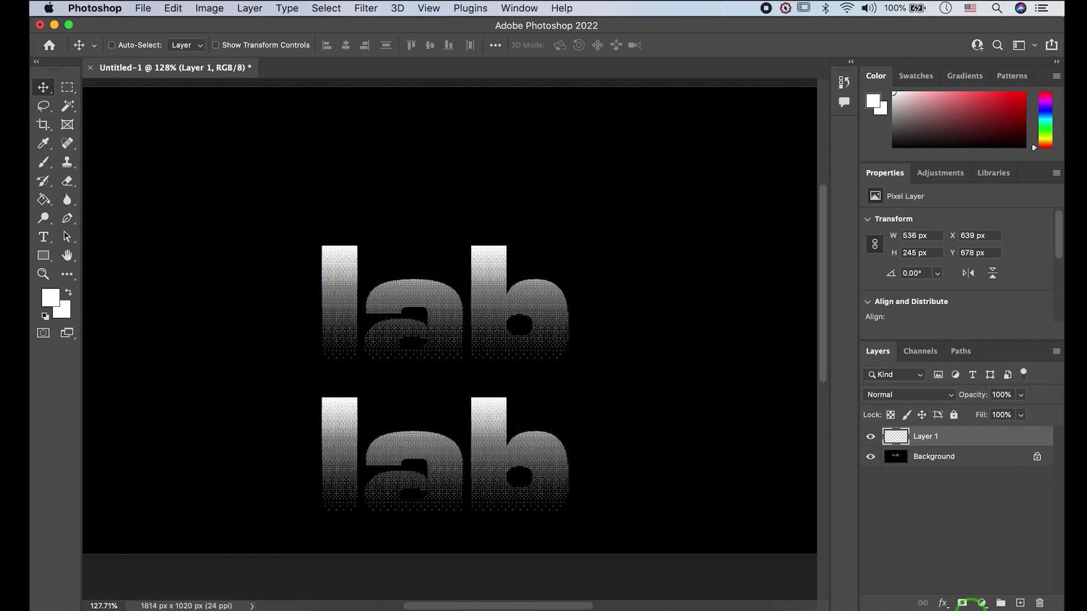
Step: Add a Solid Color fill layer in bright, fully saturated cyan above the copied text layer
click(979, 603)
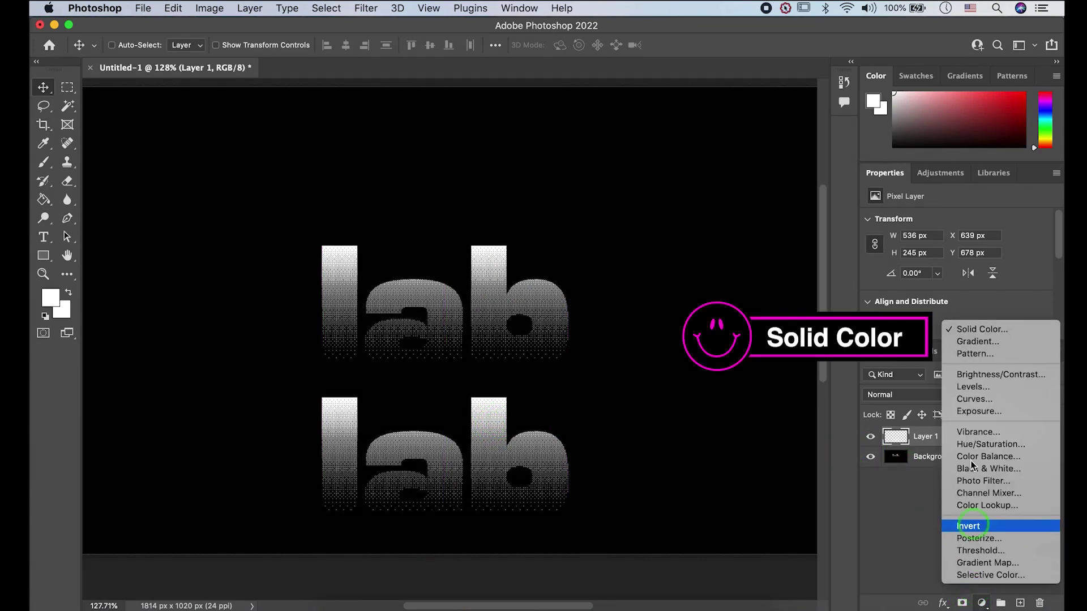
click(969, 329)
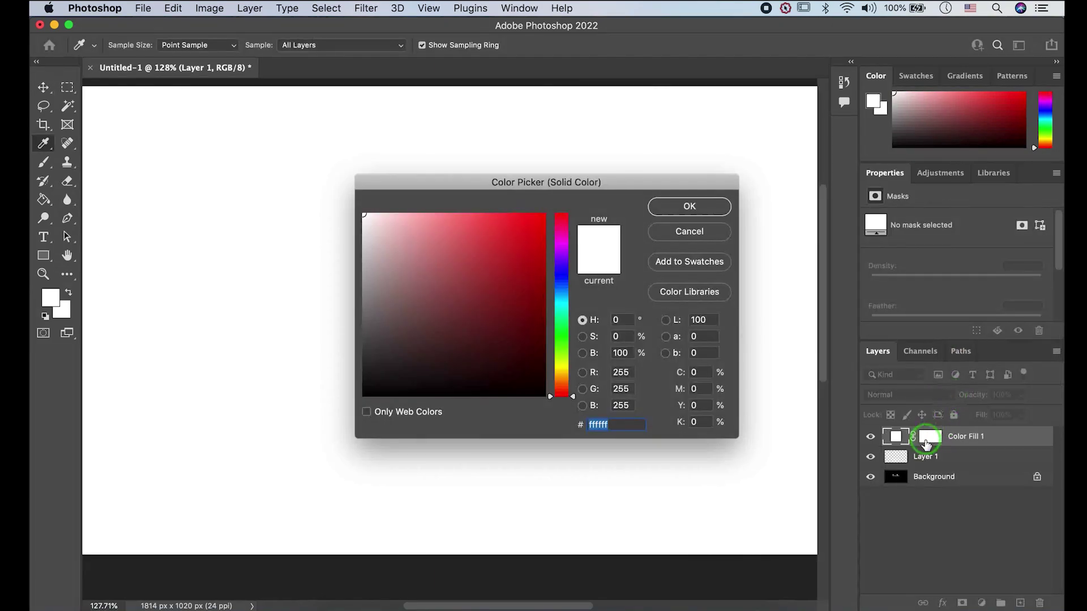
drag(564, 290, 561, 303)
click(543, 217)
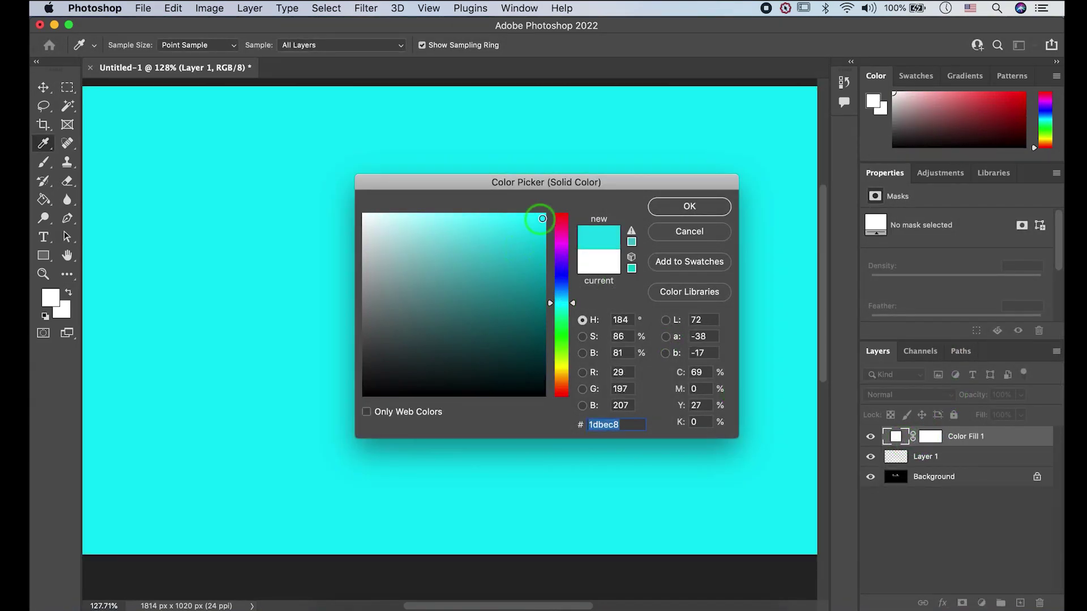
click(689, 207)
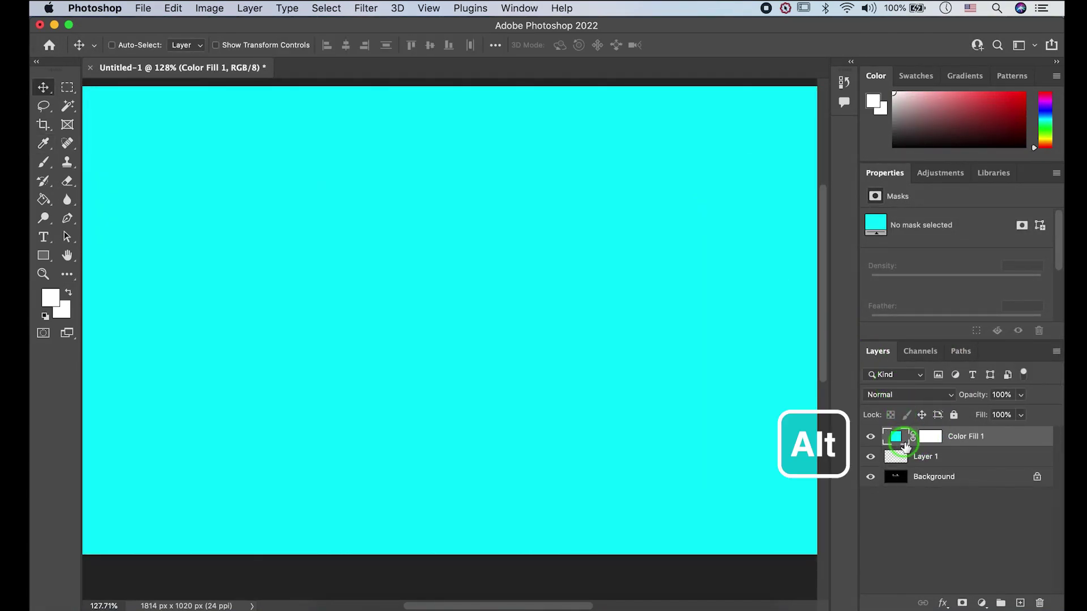
Step: Clip the cyan fill to the copied lab layer, then move that layer slightly up to X 646 px, Y 649 px
alt+click(904, 439)
click(974, 456)
scroll(498, 474, up, 6)
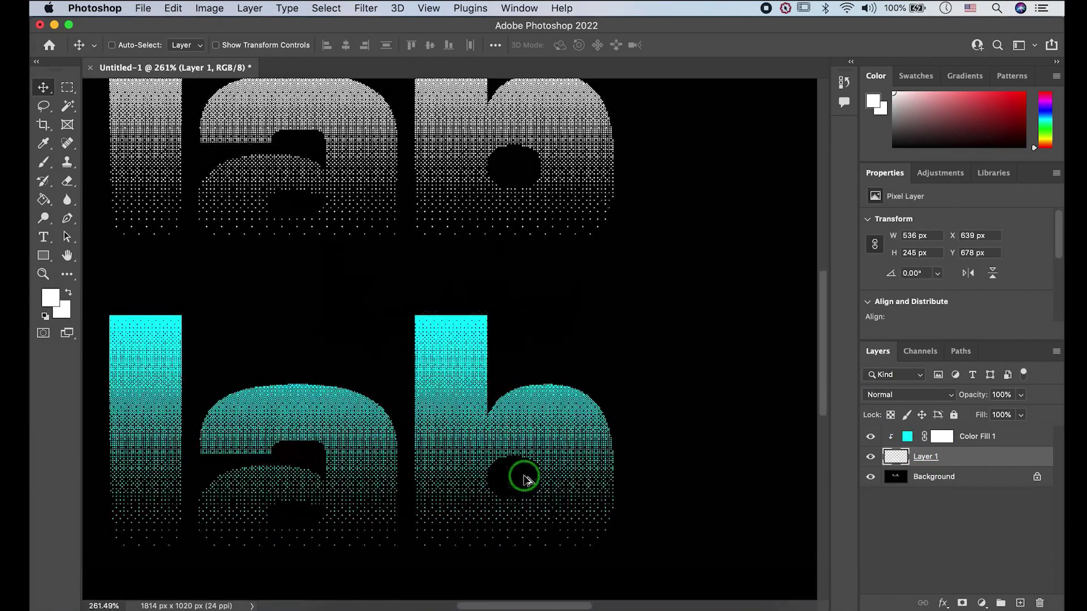
drag(455, 459, 583, 335)
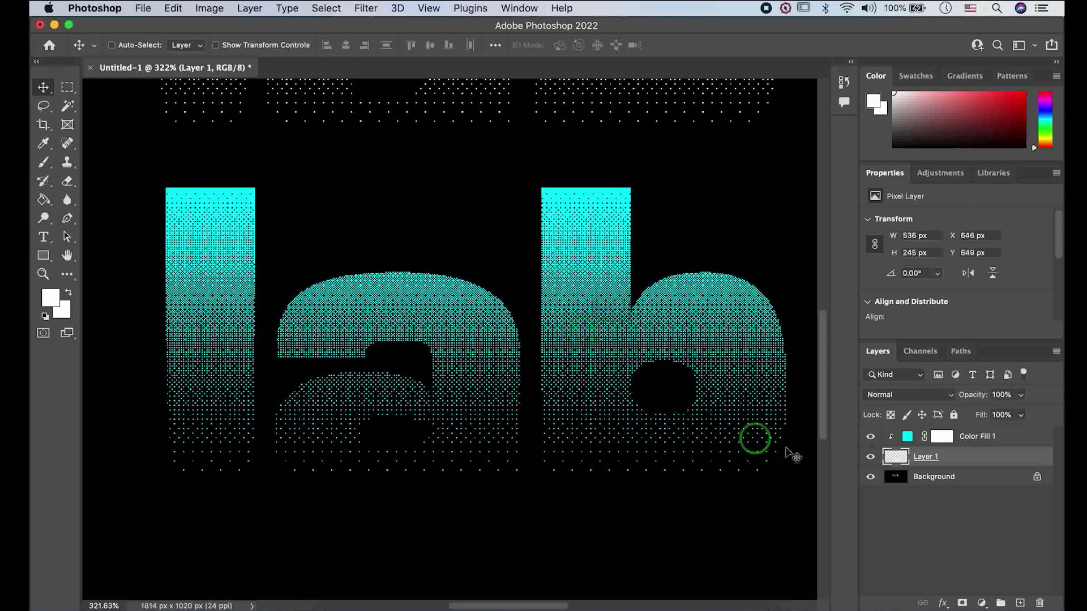
Step: Toggle the Background layer's visibility to examine the cyan halftone text with and without the black backdrop
click(871, 477)
click(870, 476)
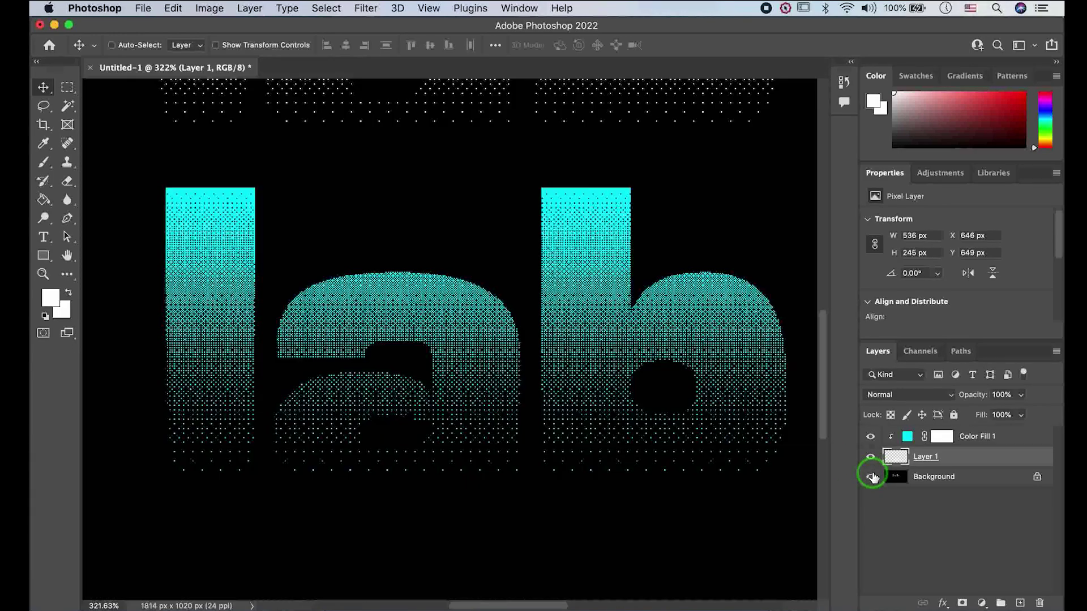
click(870, 476)
click(870, 476)
scroll(666, 437, down, 5)
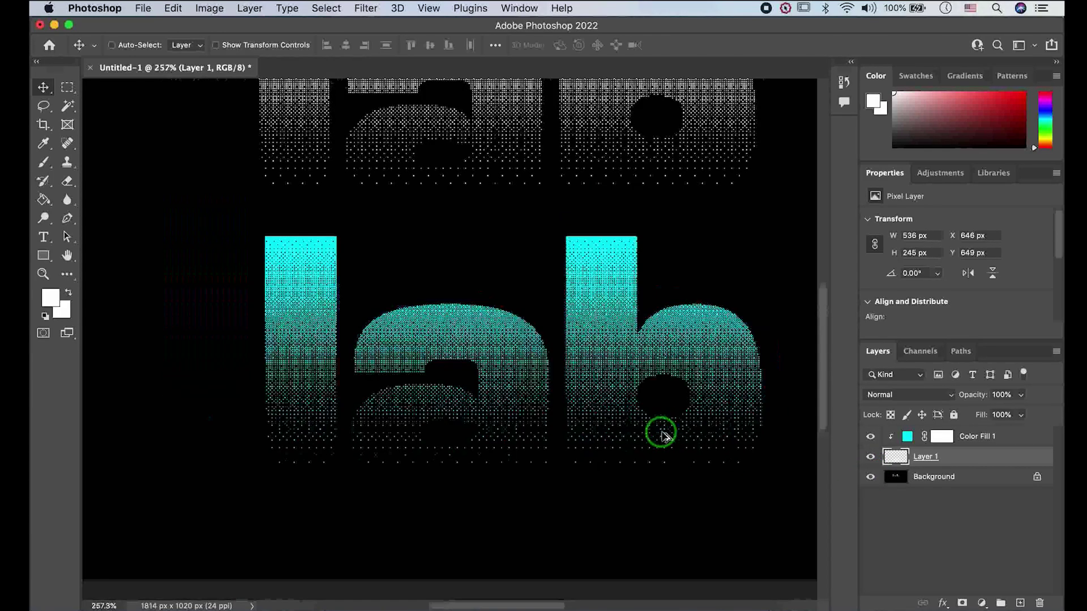
drag(660, 432, 611, 470)
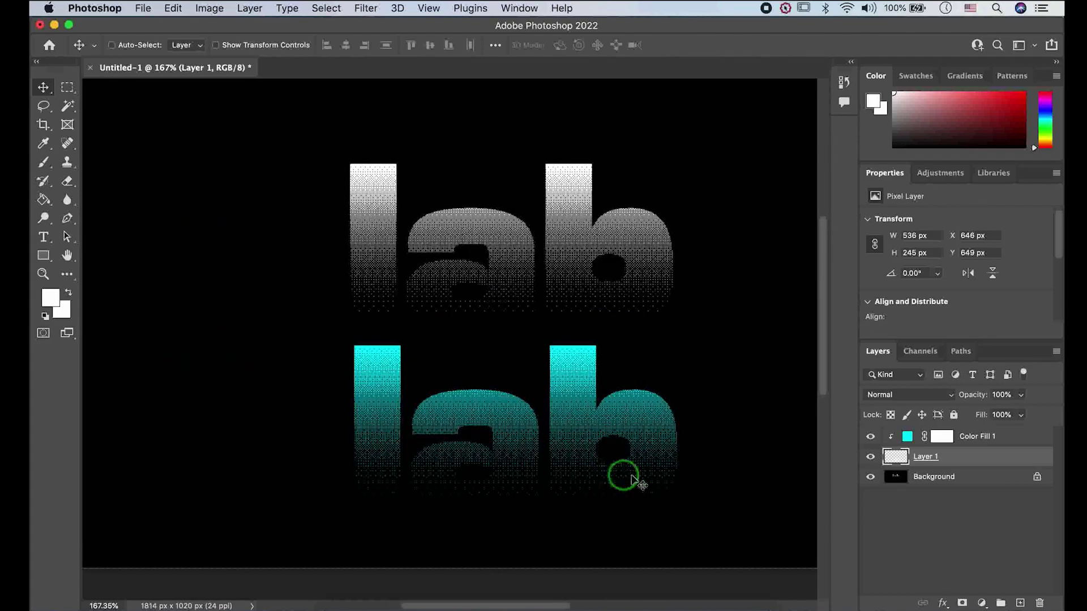